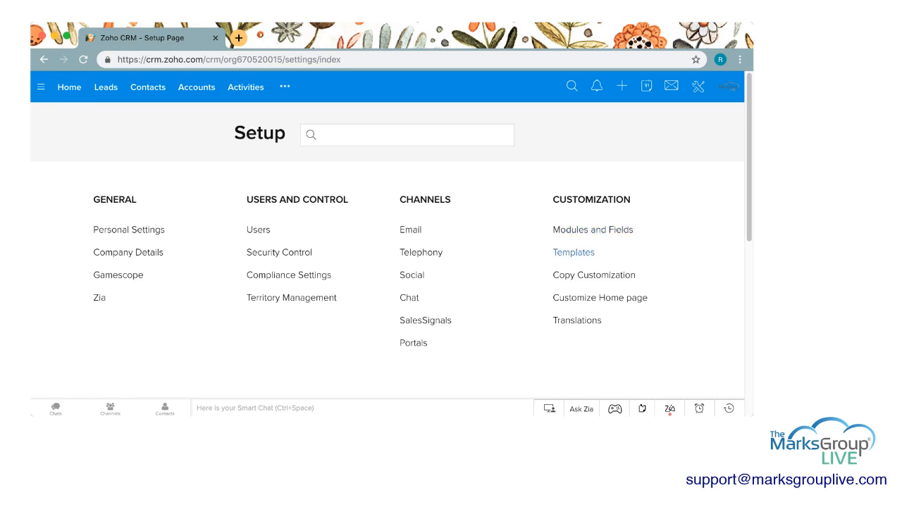
# - Display the list of mail merge templates in the CRM template setup
pyautogui.click(574, 252)
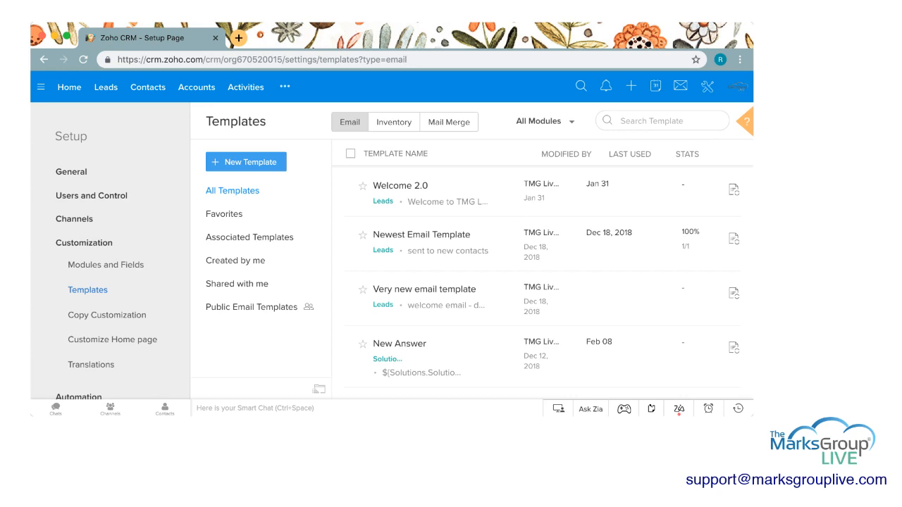
pyautogui.click(449, 123)
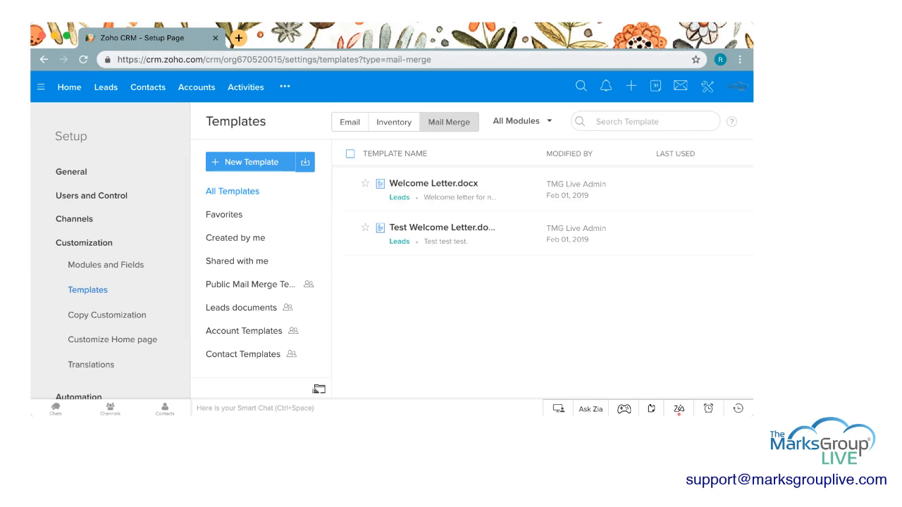
# - Show the All Leads list and collapse its filter pane
pyautogui.click(105, 87)
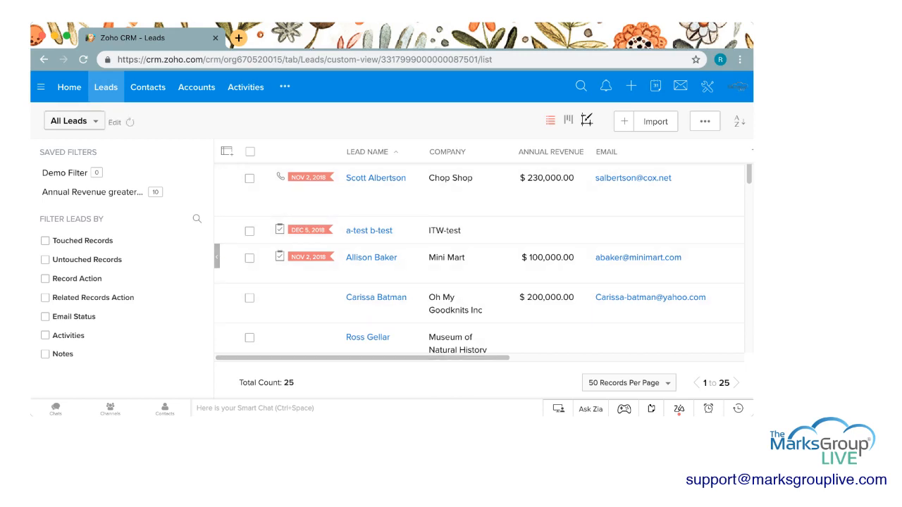
pyautogui.click(69, 87)
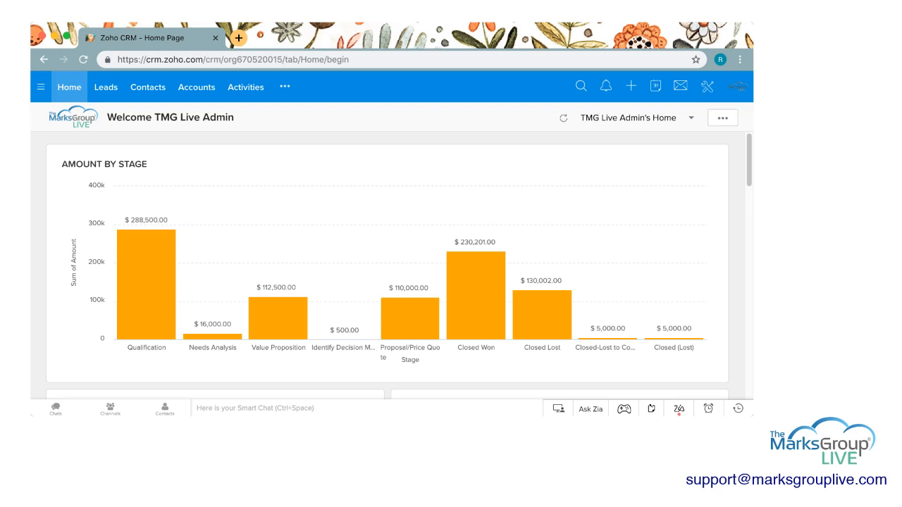
pyautogui.click(106, 88)
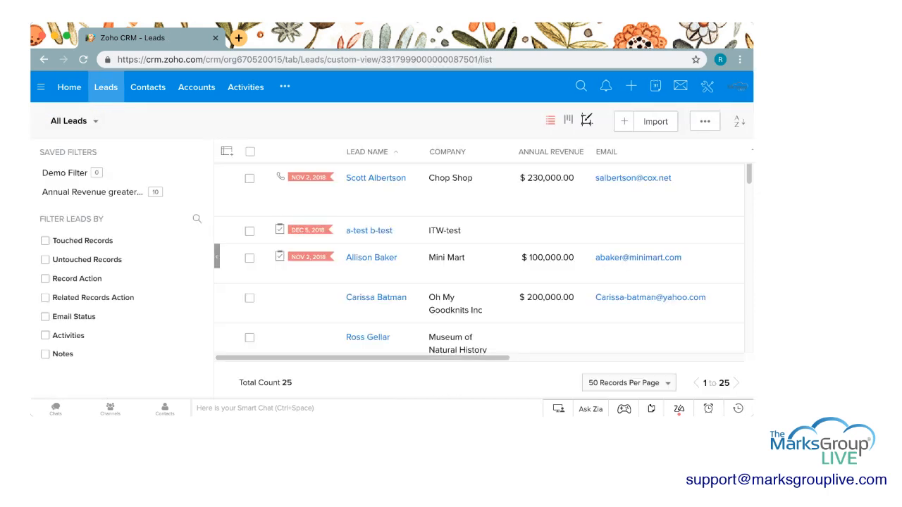
pyautogui.click(217, 257)
# - Find the lead from Hood and Company in the list and show its detail record
pyautogui.scroll(-3, 393, 258)
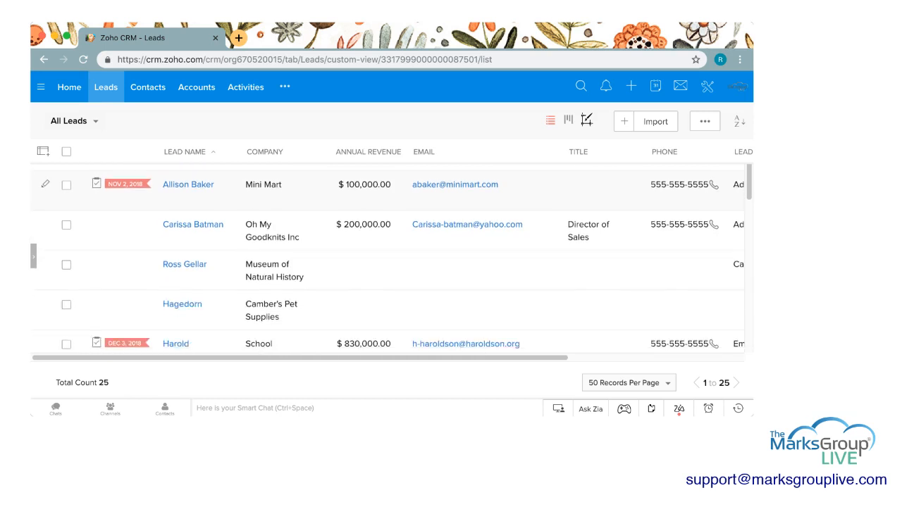
pyautogui.scroll(-5, 392, 258)
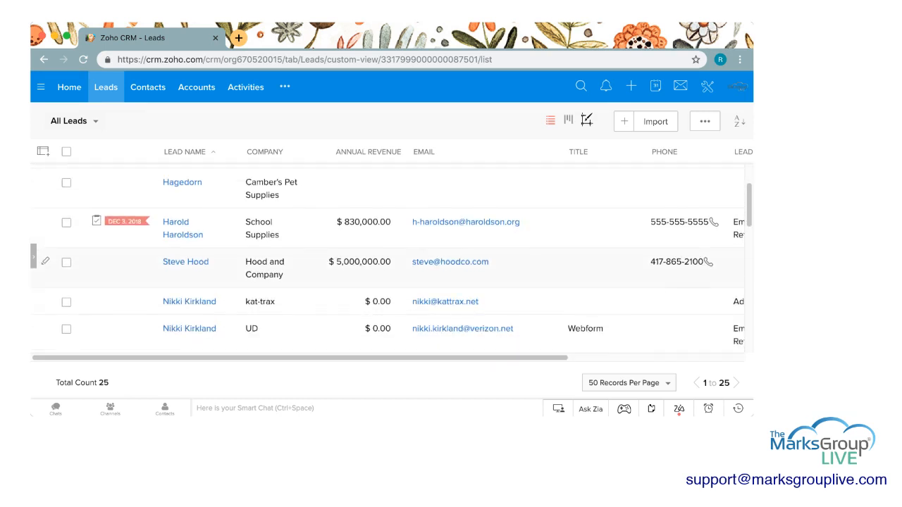
pyautogui.scroll(-1, 393, 258)
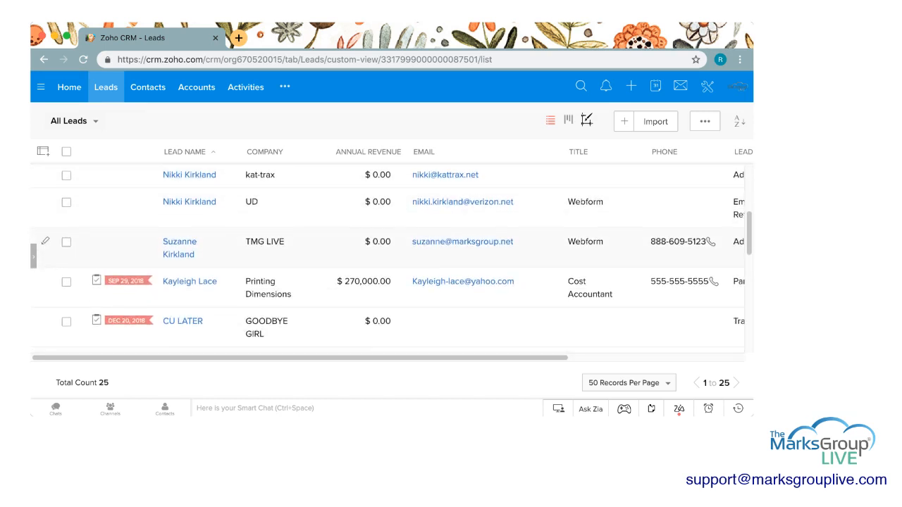
pyautogui.scroll(3, 393, 258)
pyautogui.scroll(4, 393, 258)
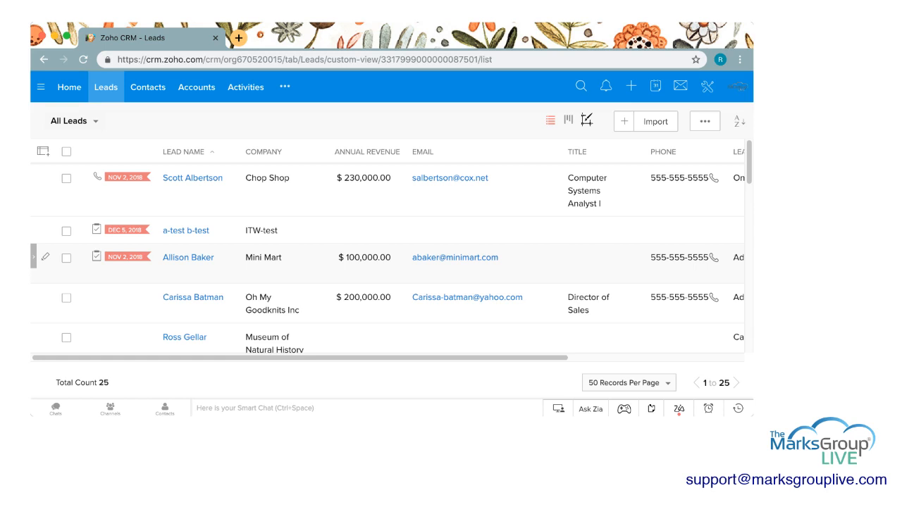
pyautogui.scroll(-3, 393, 258)
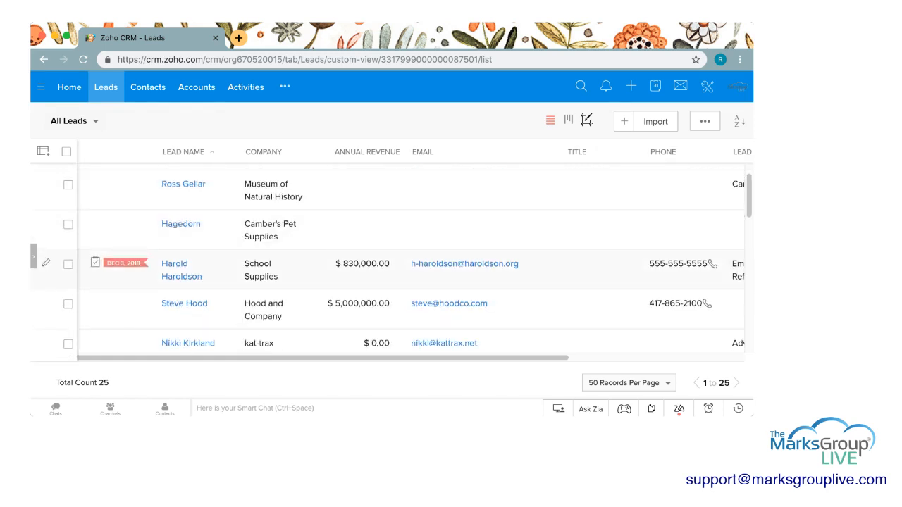
pyautogui.scroll(-1, 393, 258)
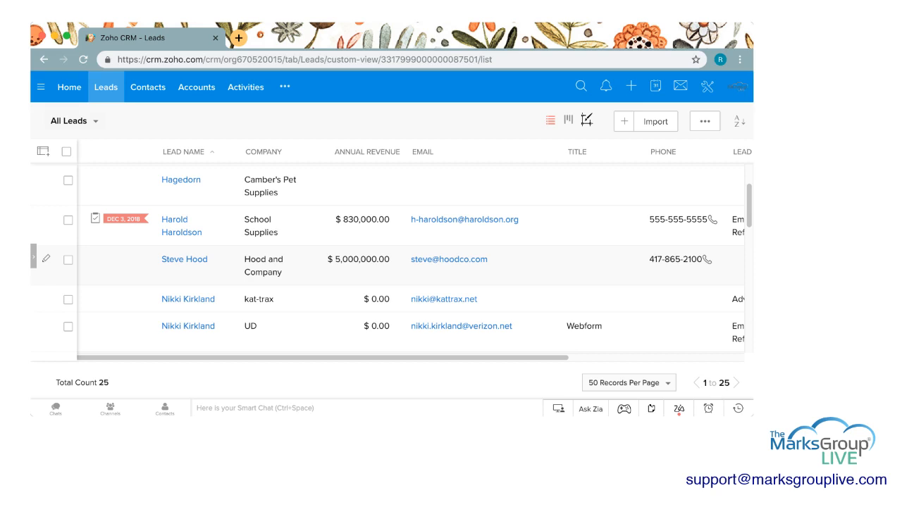
pyautogui.click(184, 259)
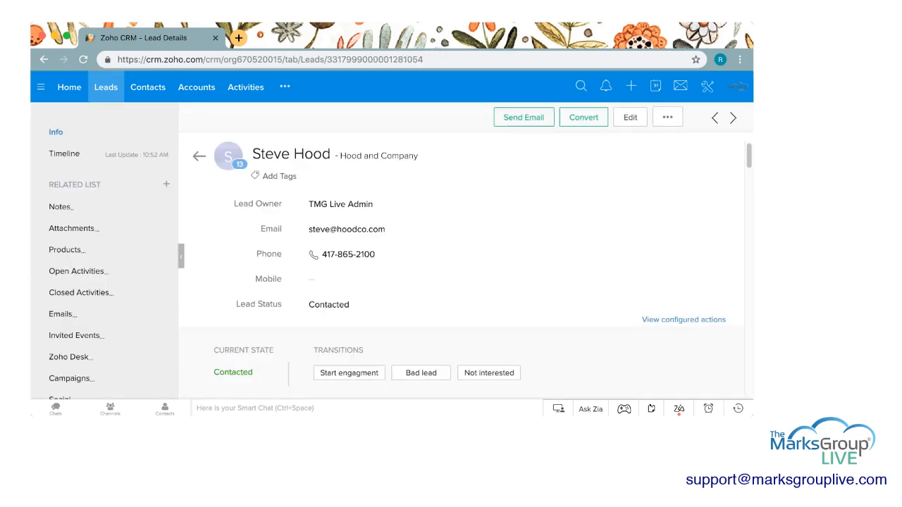
# - Enter and save the lead's street address in the Address Information section
pyautogui.scroll(-5, 467, 267)
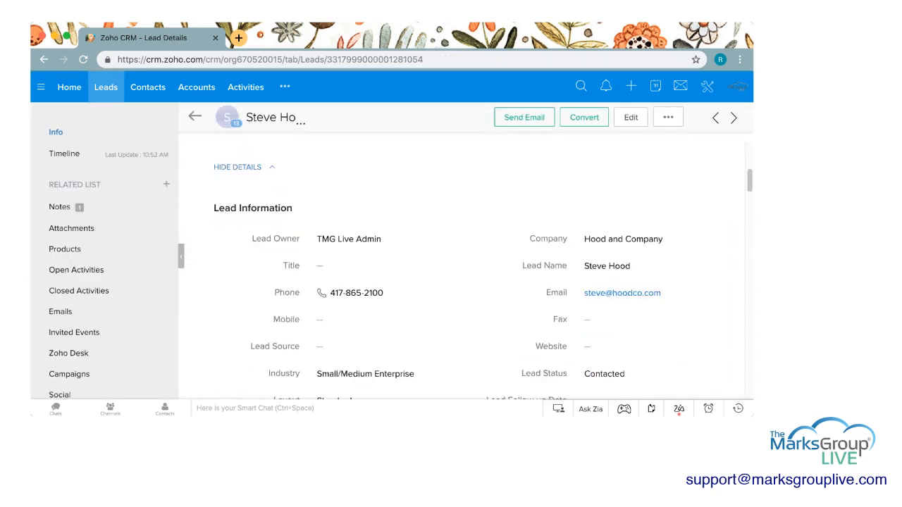
pyautogui.scroll(-8, 451, 254)
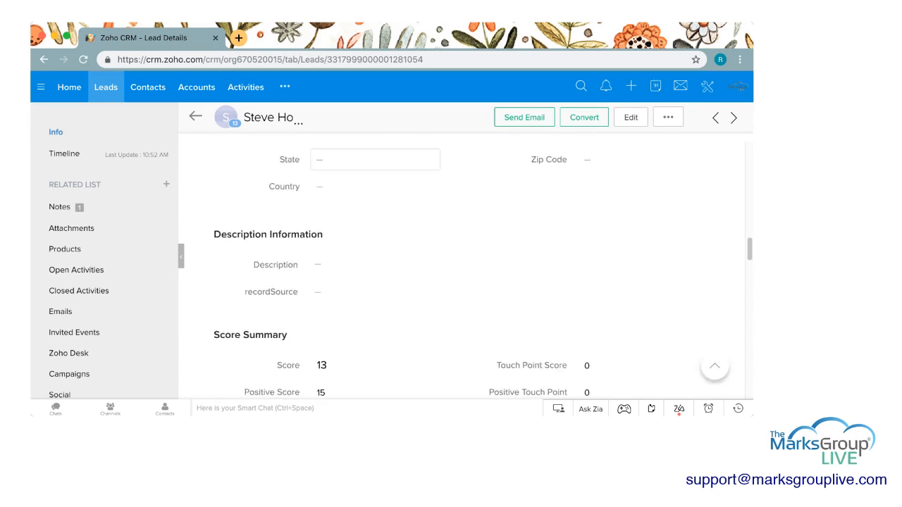
pyautogui.scroll(2, 465, 268)
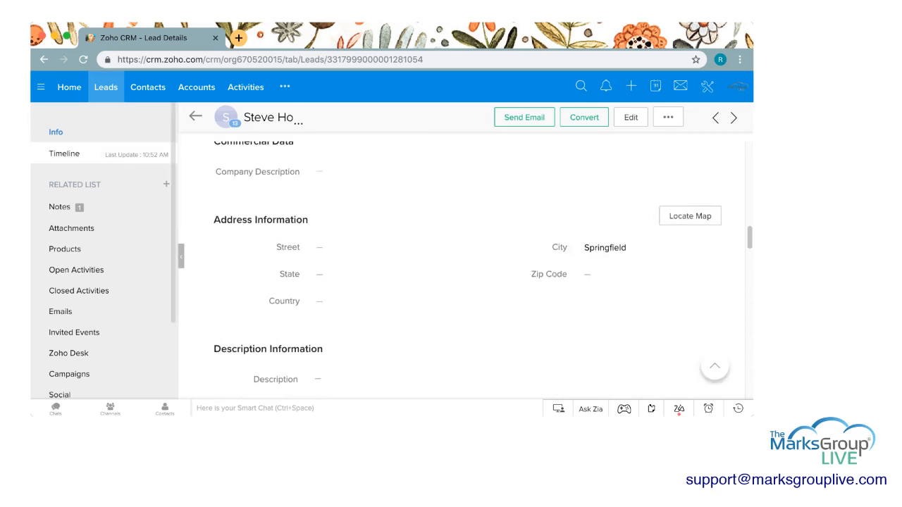
pyautogui.click(375, 247)
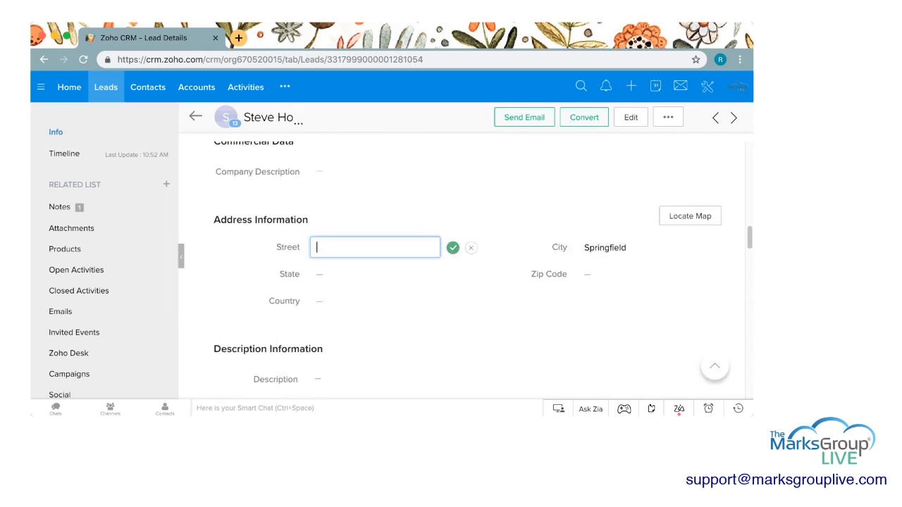
pyautogui.write('222 main street')
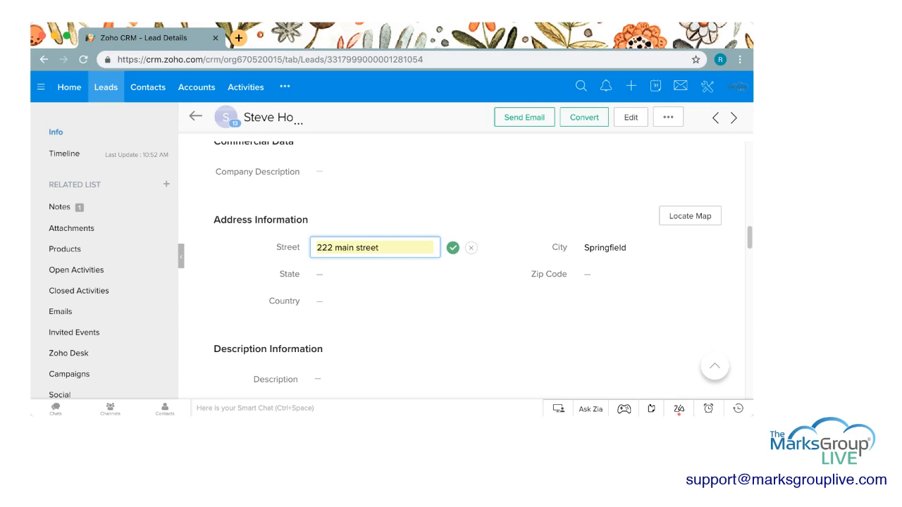
pyautogui.press('Return')
# - Fill in and save the lead's state and zip code in the Address Information section
pyautogui.click(375, 274)
pyautogui.write('MA')
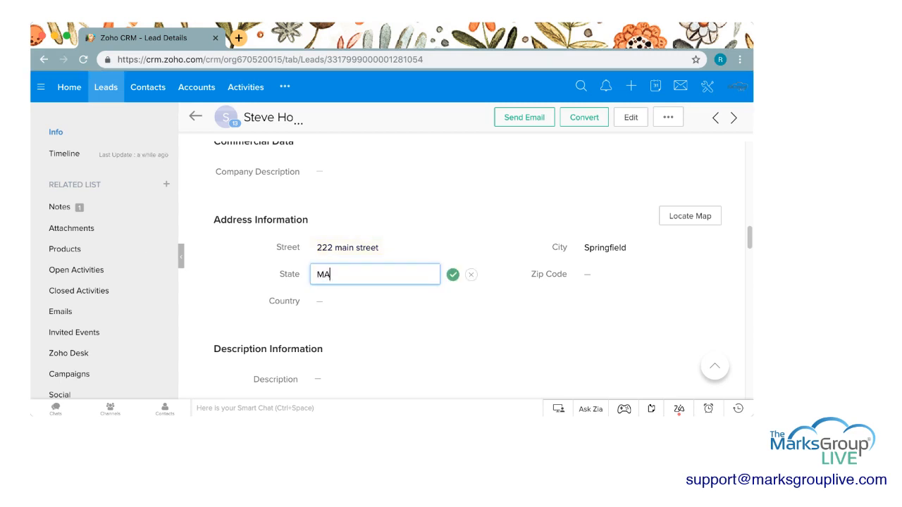
pyautogui.press('Return')
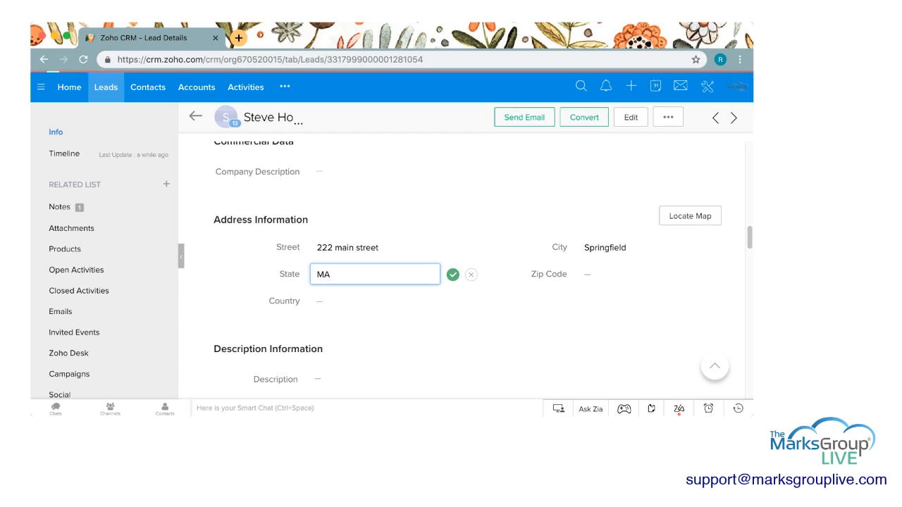
pyautogui.click(643, 274)
pyautogui.write('00000')
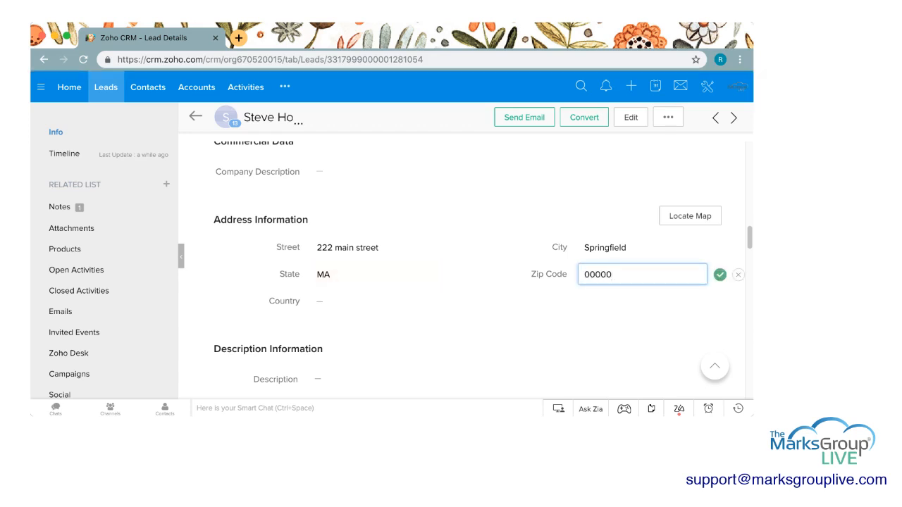
pyautogui.press('Return')
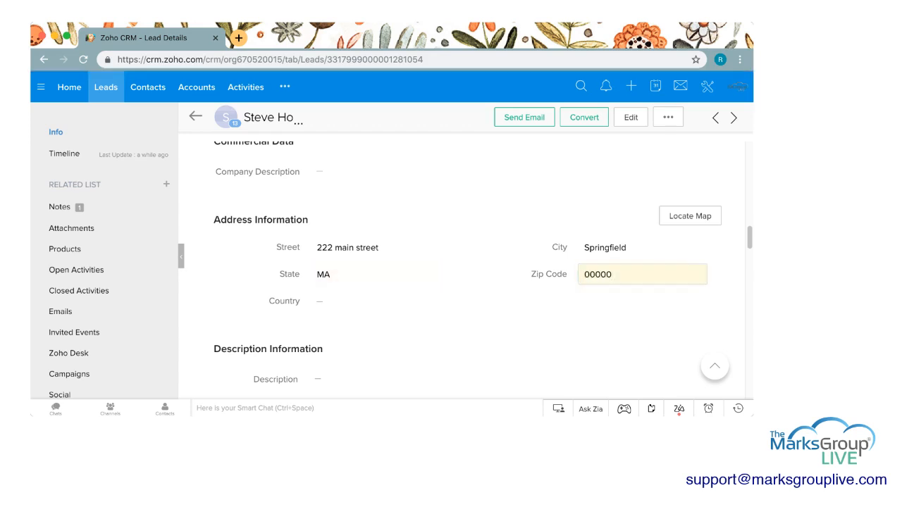
# - Return to the lead's summary and collapse the related list pane
pyautogui.scroll(10, 642, 317)
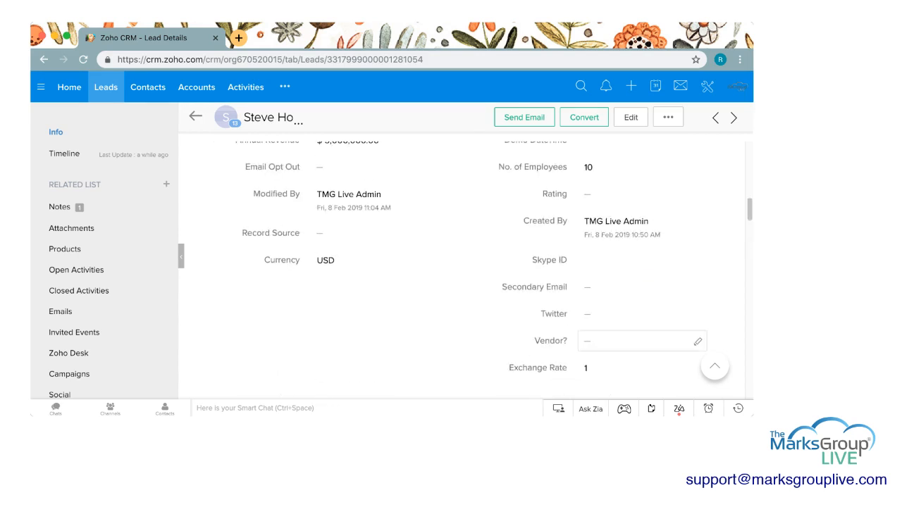
pyautogui.scroll(2, 465, 282)
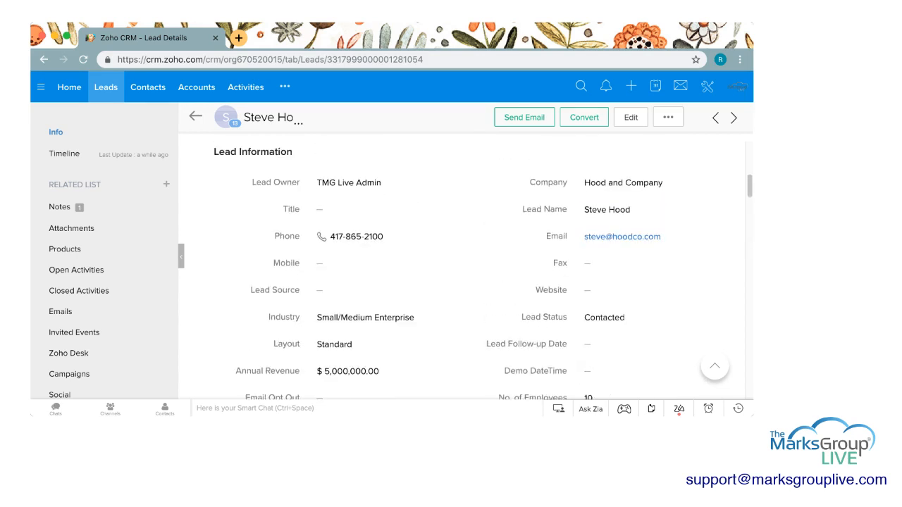
pyautogui.scroll(5, 465, 281)
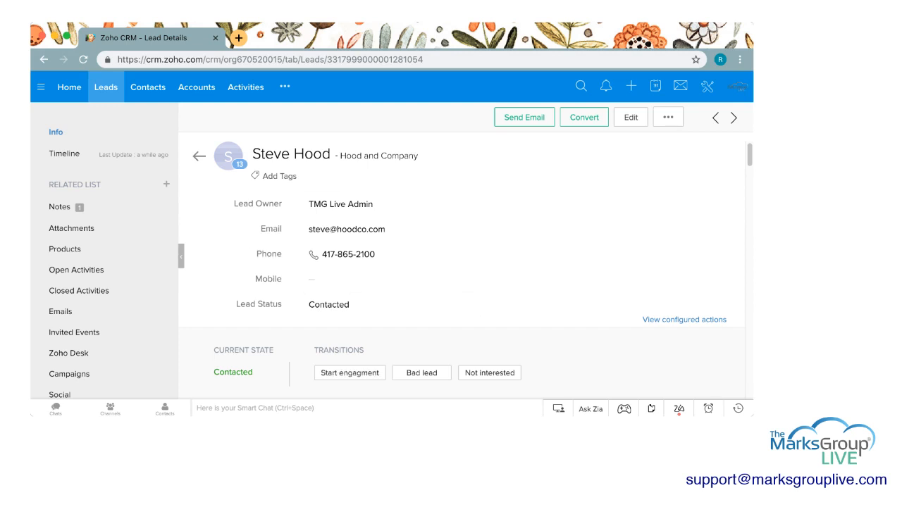
pyautogui.click(181, 256)
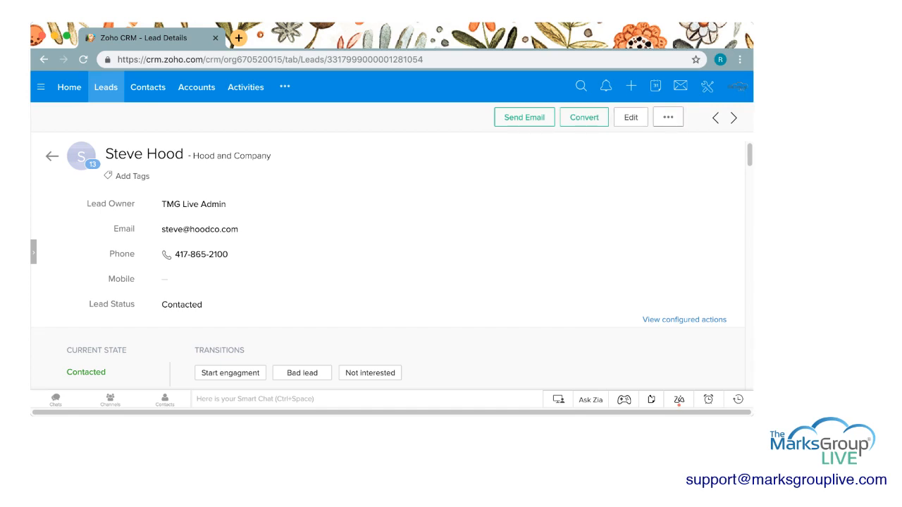
# - Start a mail merge for this lead using the Welcome Letter.docx template, opened with Zoho Writer
pyautogui.click(668, 117)
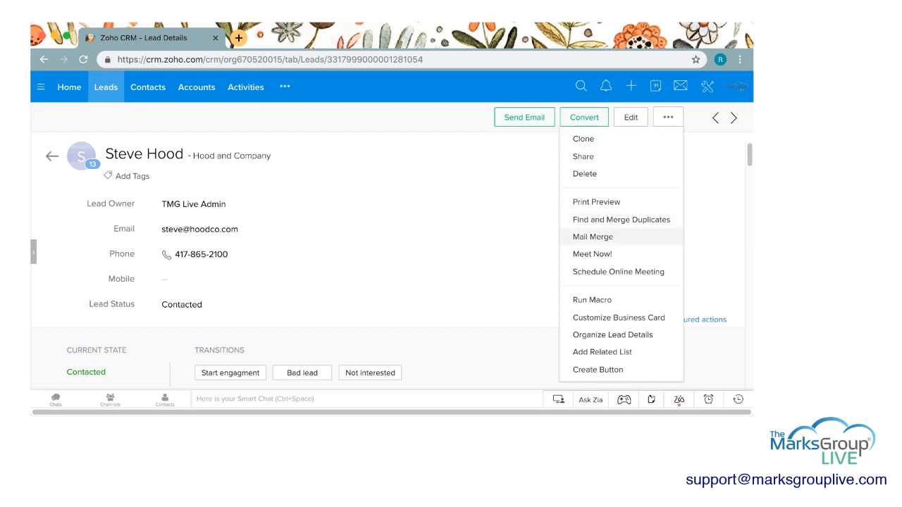
pyautogui.click(593, 237)
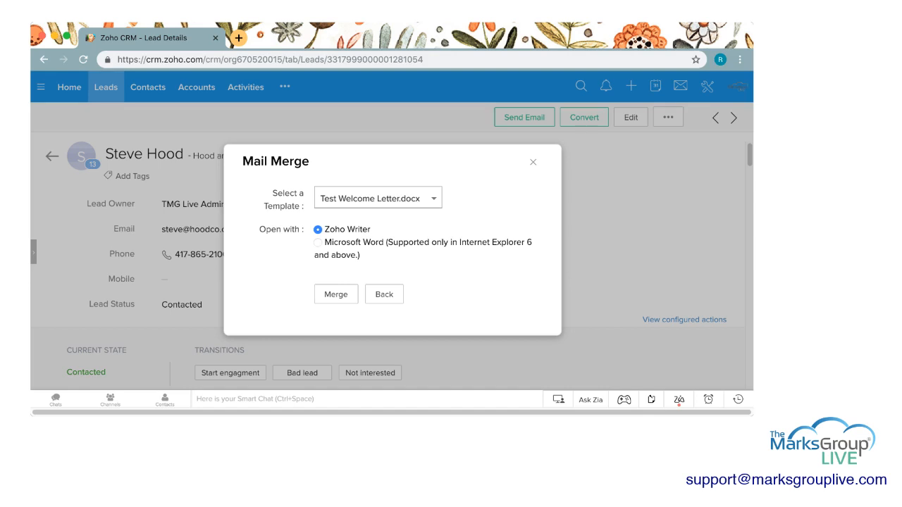
pyautogui.click(361, 208)
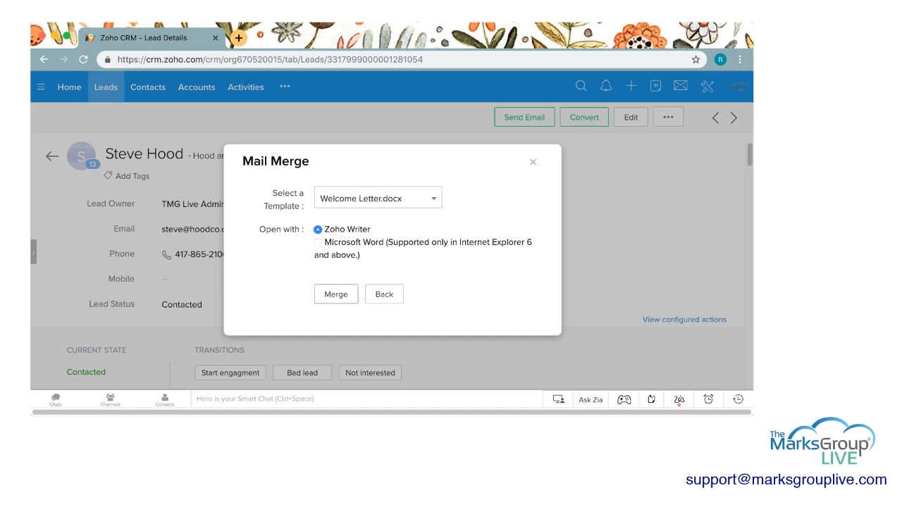
pyautogui.click(336, 294)
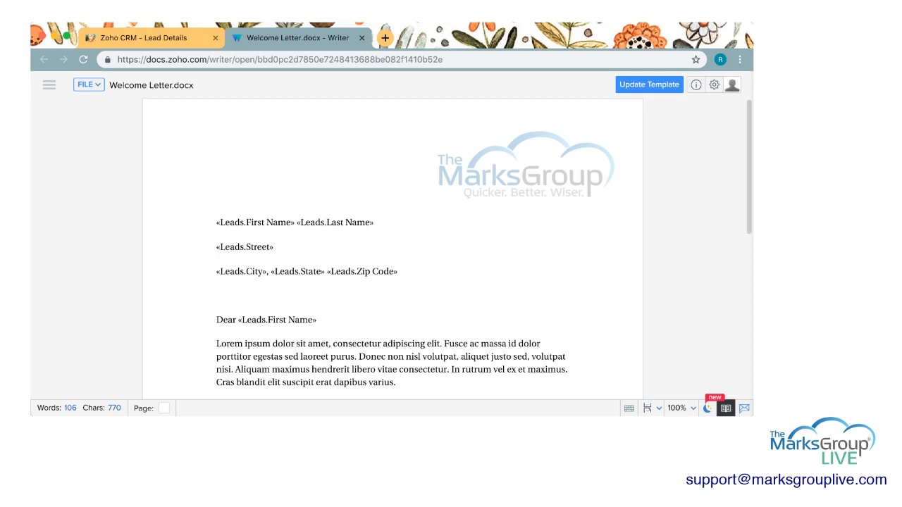
# - Review the merge options for Welcome Letter.docx and preview the letter merged with the lead's data
pyautogui.scroll(-1, 392, 282)
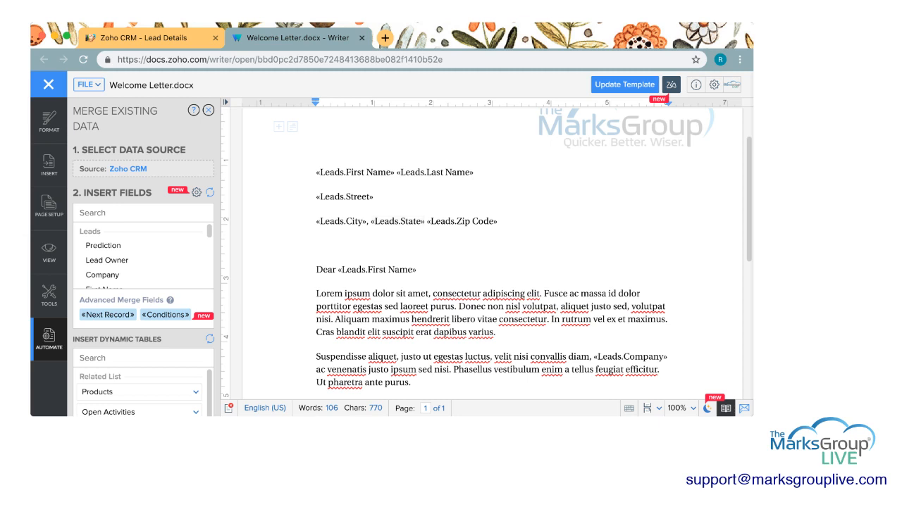
pyautogui.scroll(-1, 141, 258)
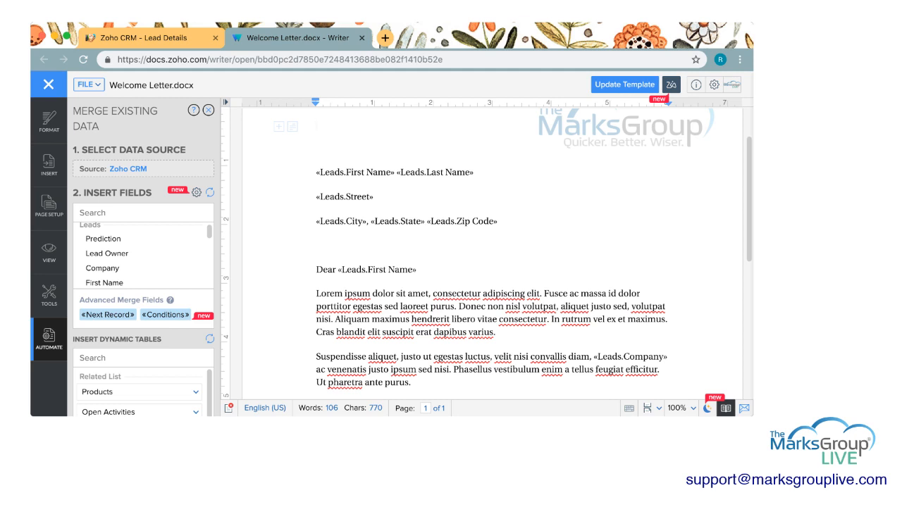
pyautogui.scroll(-1, 143, 258)
pyautogui.scroll(-5, 143, 258)
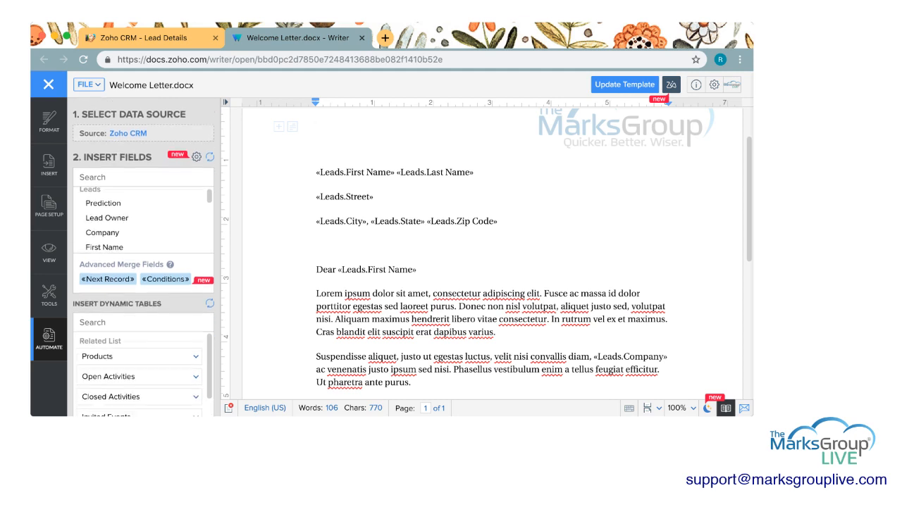
pyautogui.scroll(-6, 143, 258)
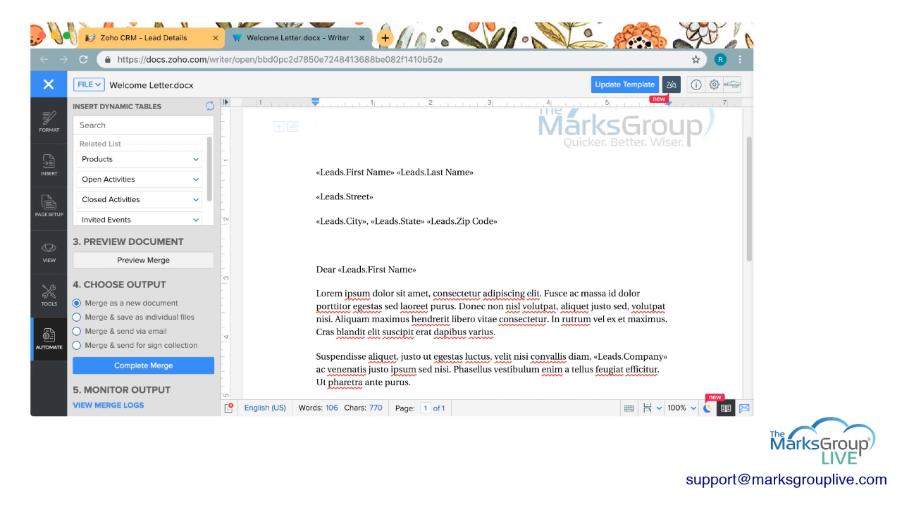
pyautogui.scroll(1, 143, 261)
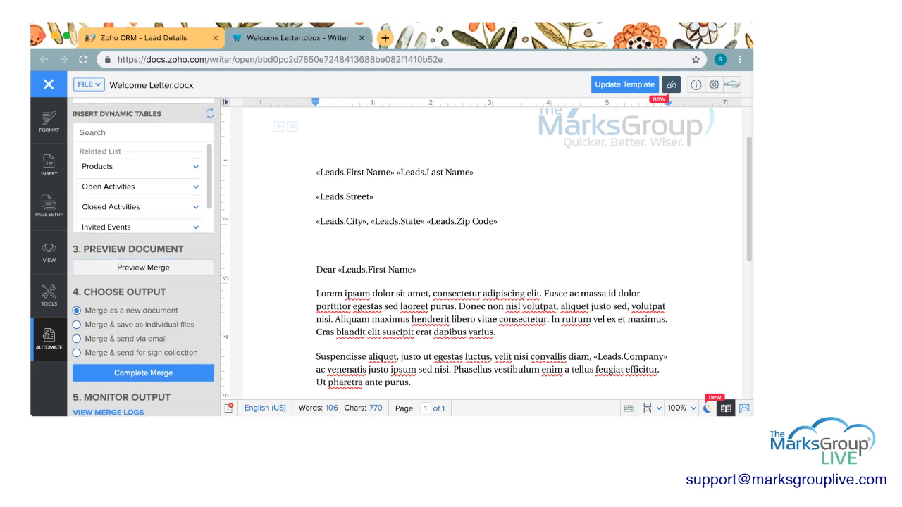
pyautogui.click(143, 267)
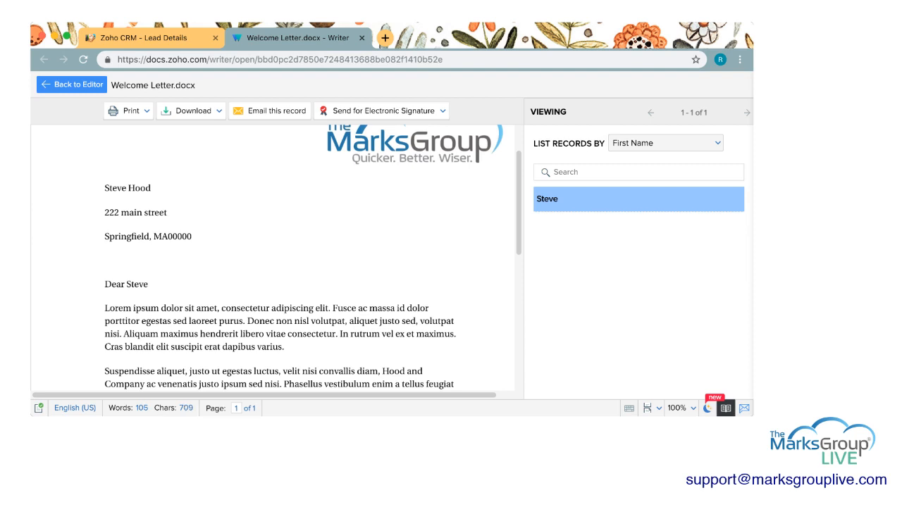
# - Return to the template, add a space between the State and Zip Code merge fields, and preview the merged letter
pyautogui.scroll(1, 278, 258)
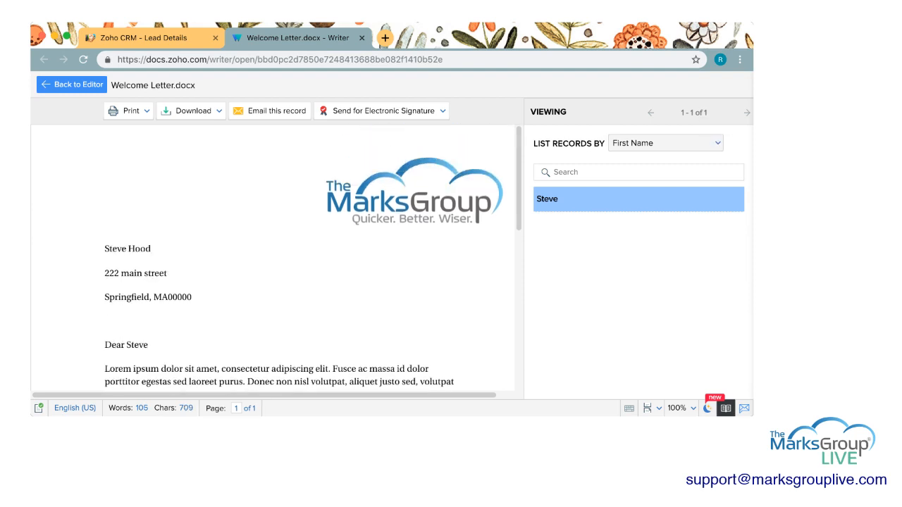
pyautogui.scroll(-1, 275, 258)
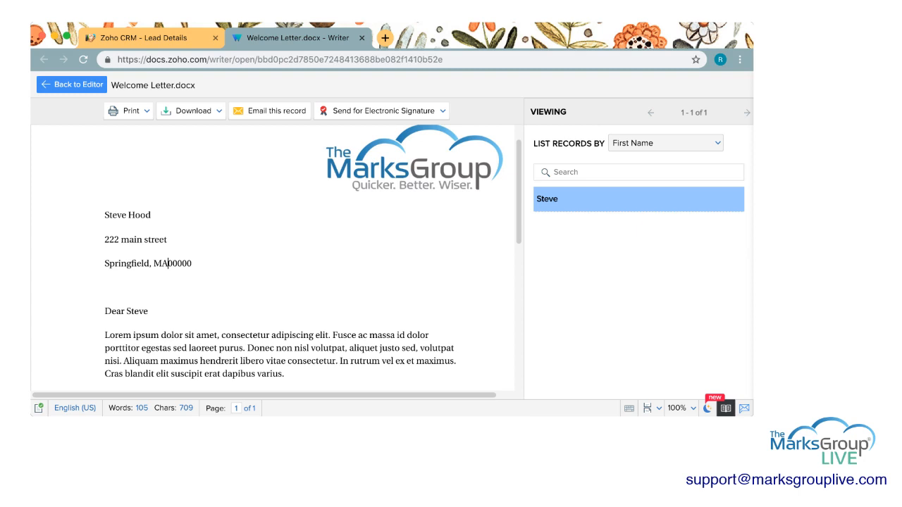
pyautogui.click(72, 85)
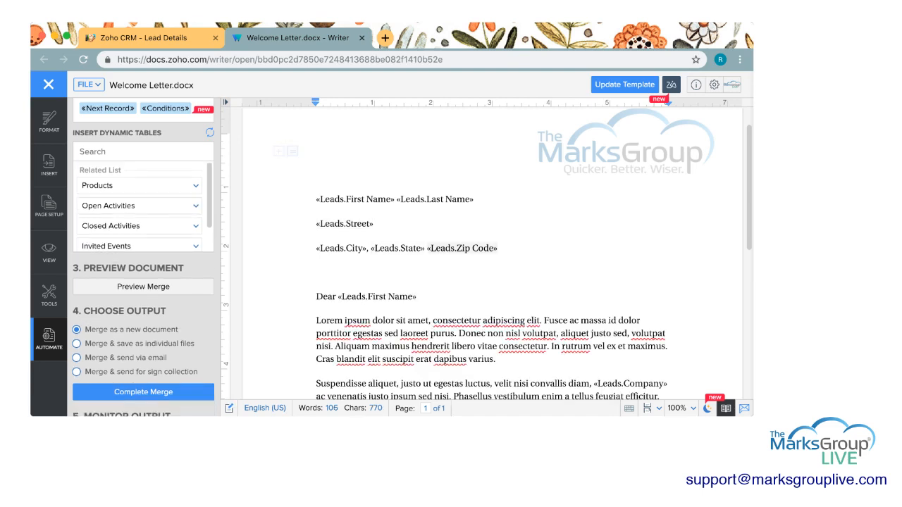
pyautogui.click(425, 248)
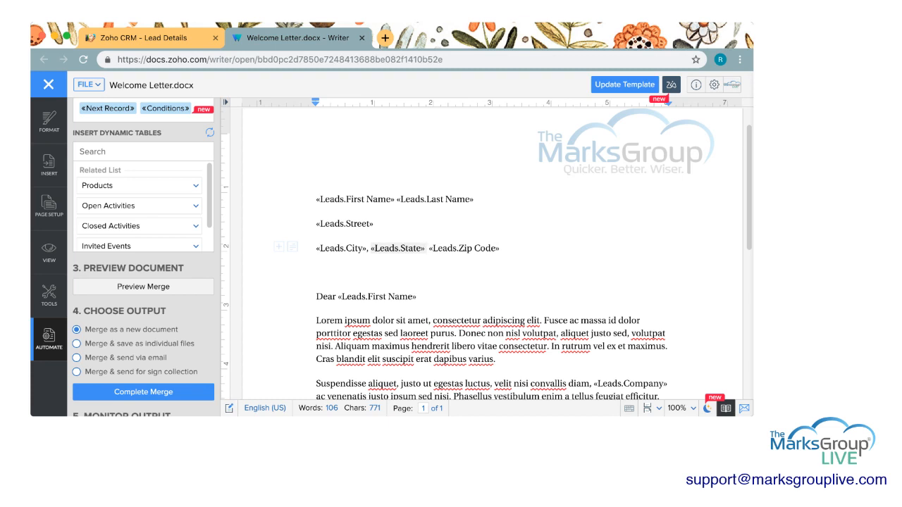
pyautogui.click(143, 286)
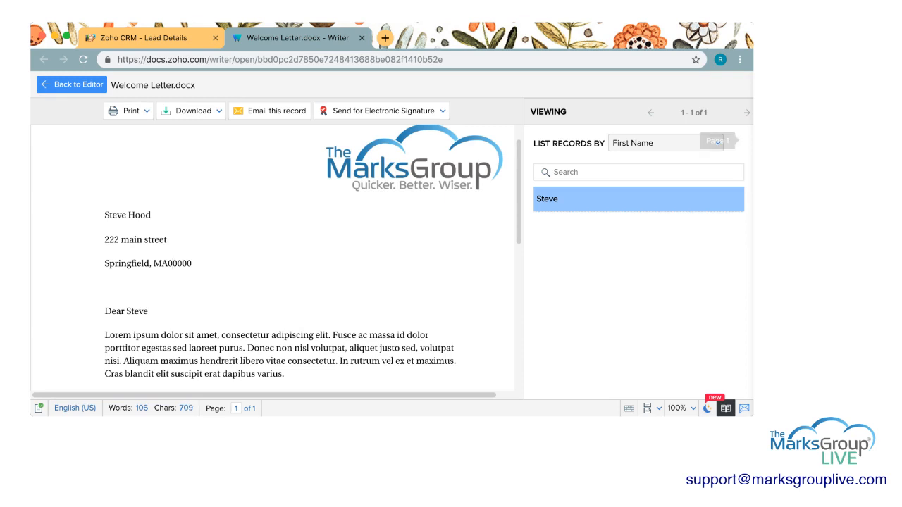
# - Save the edited letter with Update Template, preview the merge again, and return to the editor
pyautogui.click(72, 85)
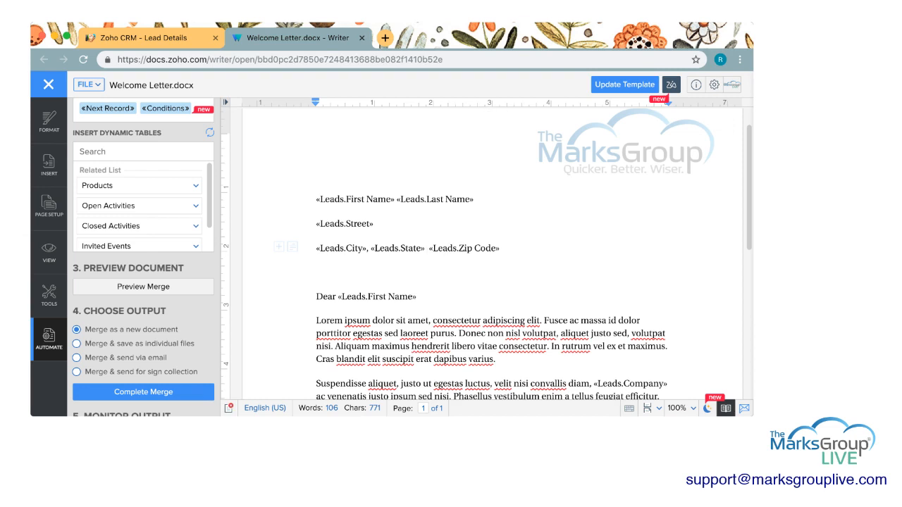
pyautogui.click(625, 84)
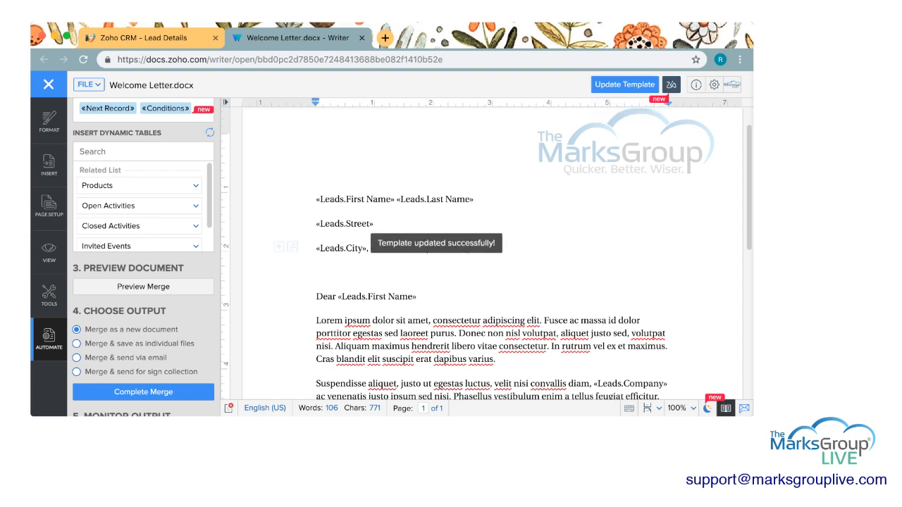
pyautogui.click(143, 286)
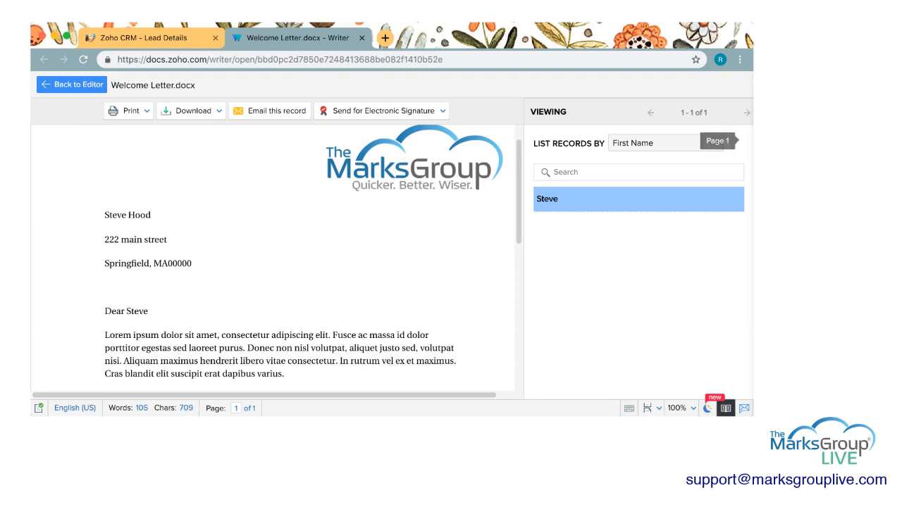
pyautogui.click(72, 84)
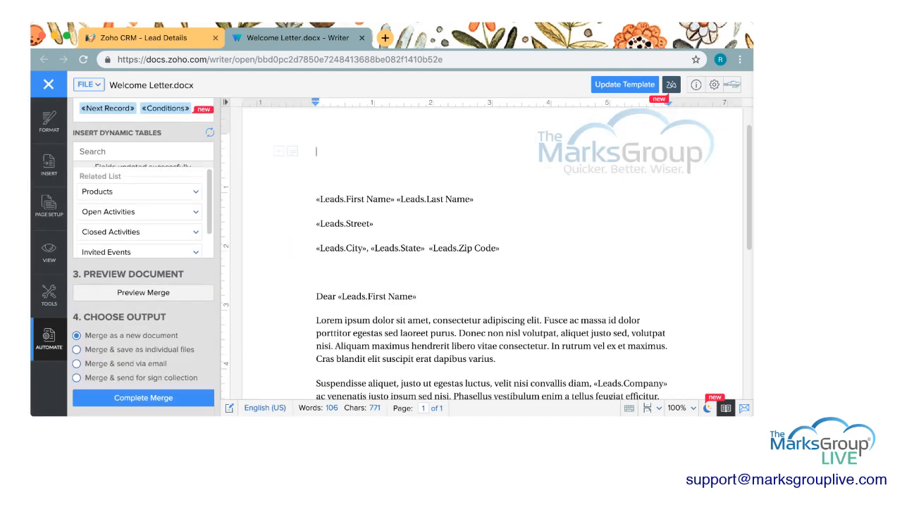
# - Delete the Zip Code and State merge fields from the letter's address line, keeping the City field and its comma
pyautogui.moveTo(499, 248); pyautogui.dragTo(429, 248)
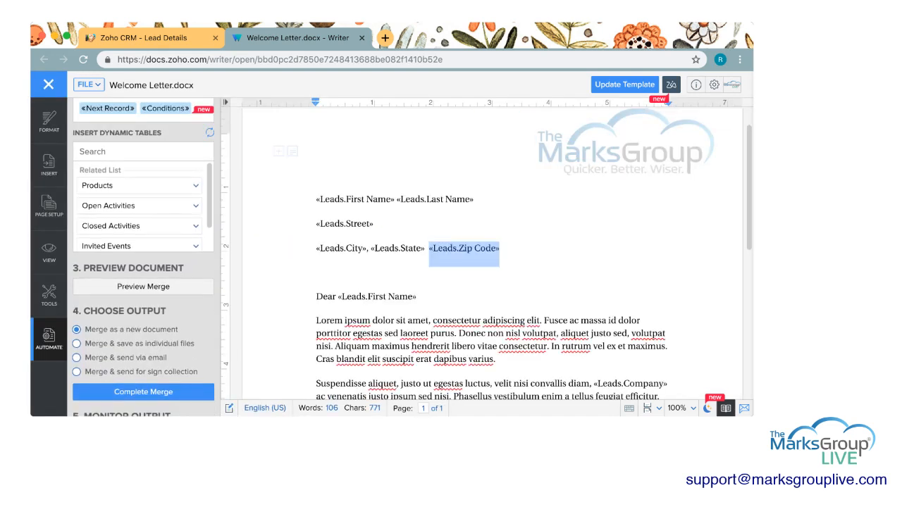
pyautogui.press('BackSpace')
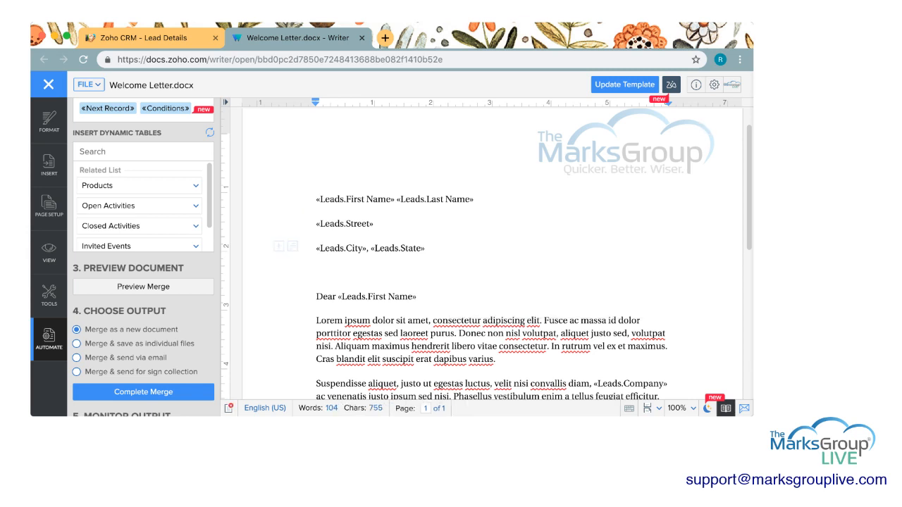
pyautogui.scroll(1, 494, 254)
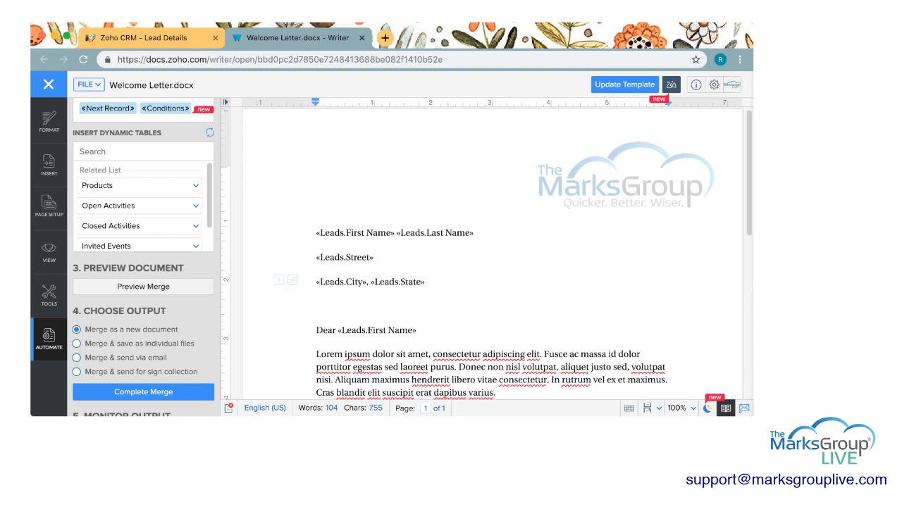
pyautogui.scroll(-1, 143, 286)
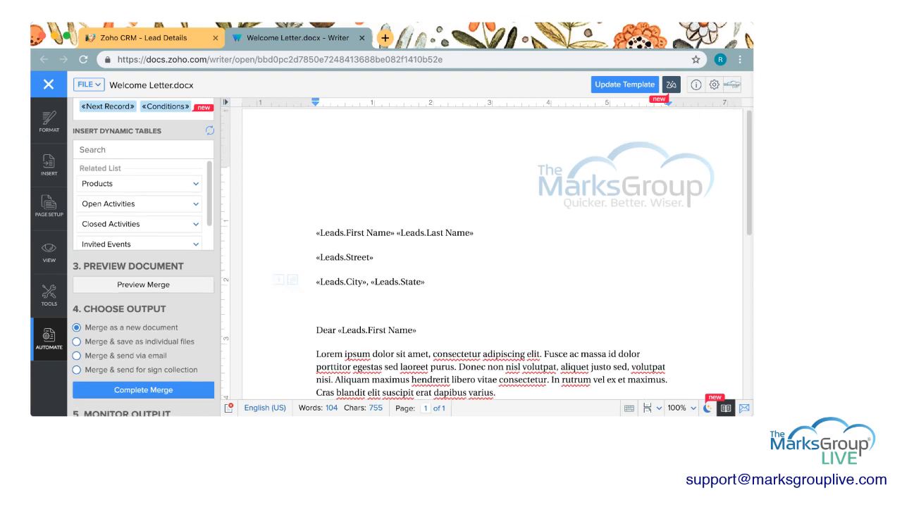
pyautogui.doubleClick(398, 282)
pyautogui.click(429, 282)
pyautogui.press('BackSpace')
pyautogui.press('BackSpace')
pyautogui.press('BackSpace')
pyautogui.press('BackSpace')
pyautogui.press('BackSpace')
pyautogui.press('BackSpace')
pyautogui.press('BackSpace')
pyautogui.press('BackSpace')
pyautogui.press('BackSpace')
pyautogui.press('BackSpace')
pyautogui.press('BackSpace')
pyautogui.press('BackSpace')
pyautogui.press('BackSpace')
pyautogui.press('BackSpace')
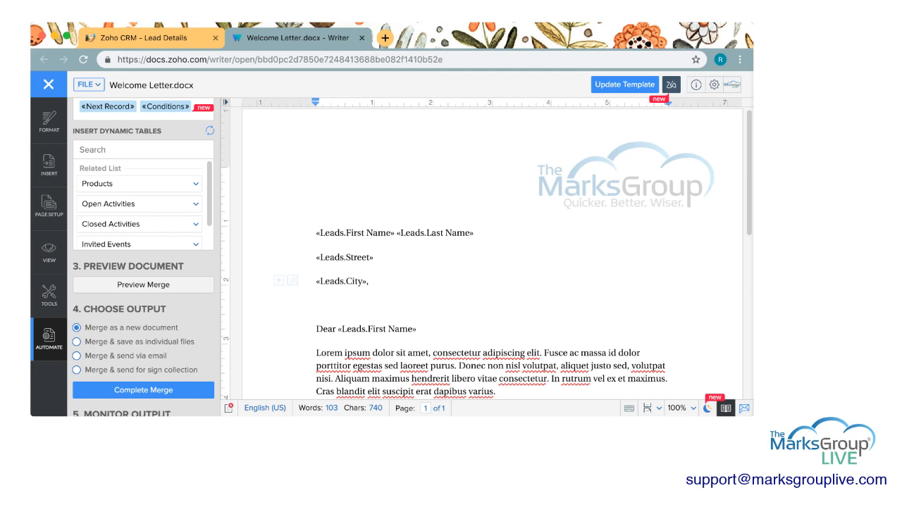
# - Insert the Leads State and Zip Code merge fields after the City field, separated by a space, and update the template
pyautogui.scroll(6, 143, 258)
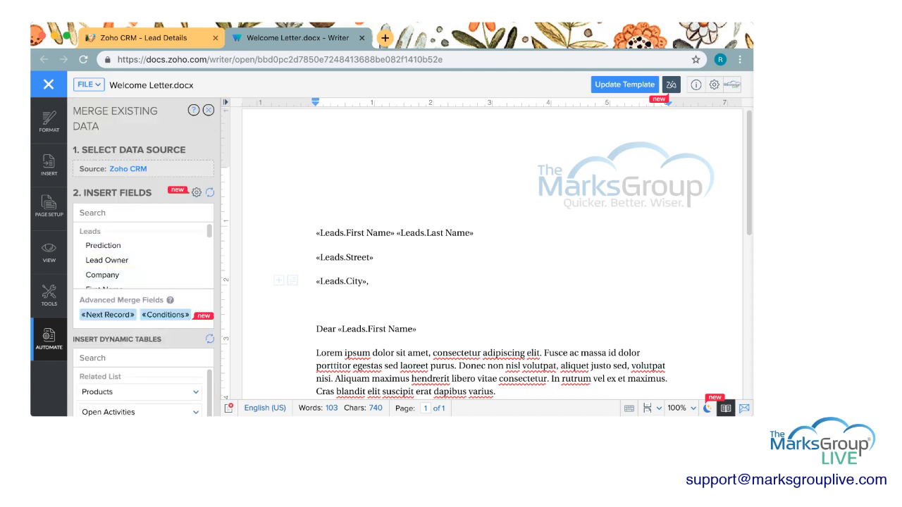
pyautogui.write('state')
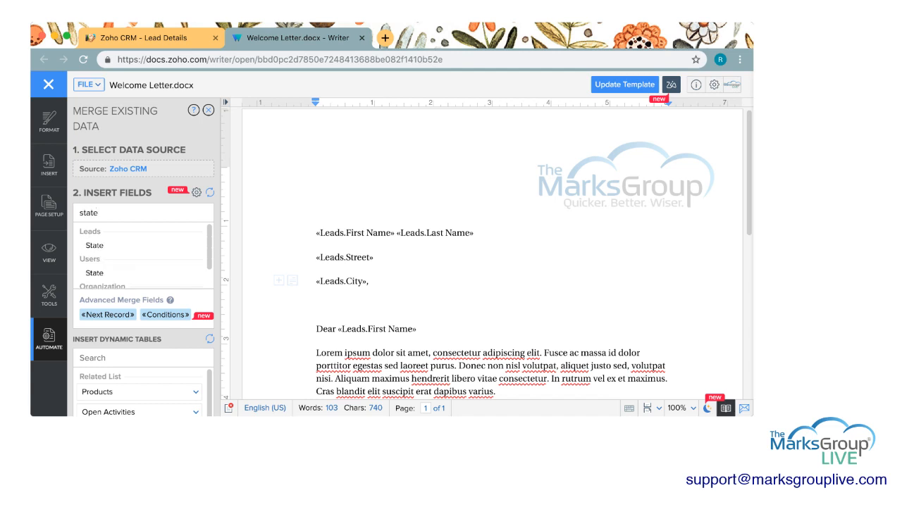
pyautogui.click(94, 245)
pyautogui.moveTo(99, 213); pyautogui.dragTo(62, 213)
pyautogui.write('zip')
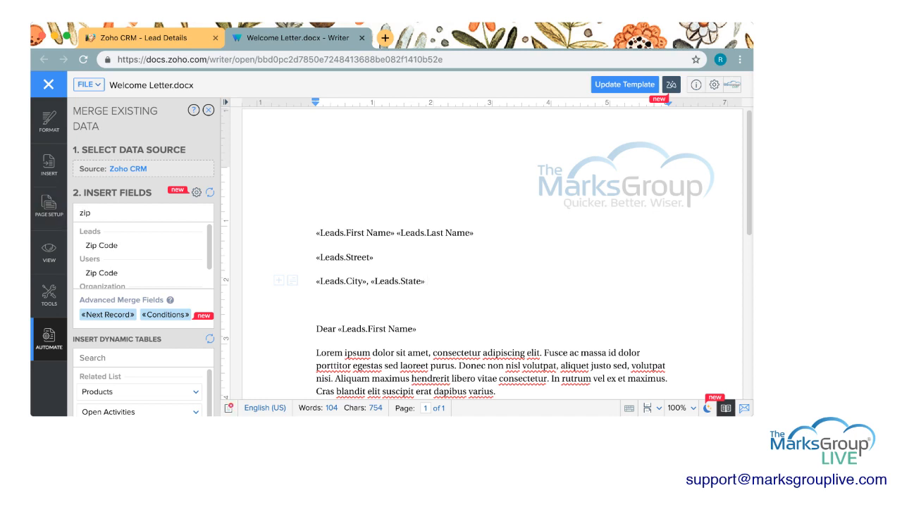
pyautogui.click(101, 246)
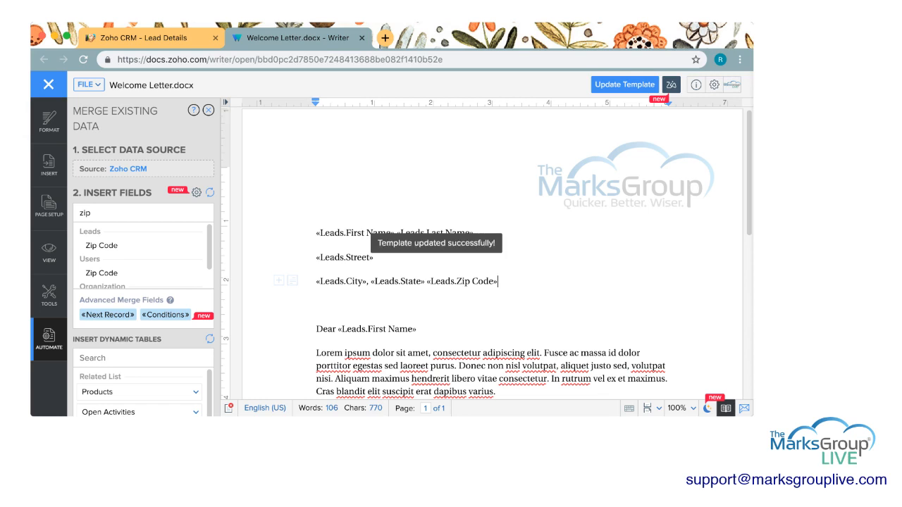
# - Complete the merge as a new document and close the resulting letter
pyautogui.scroll(-5, 143, 257)
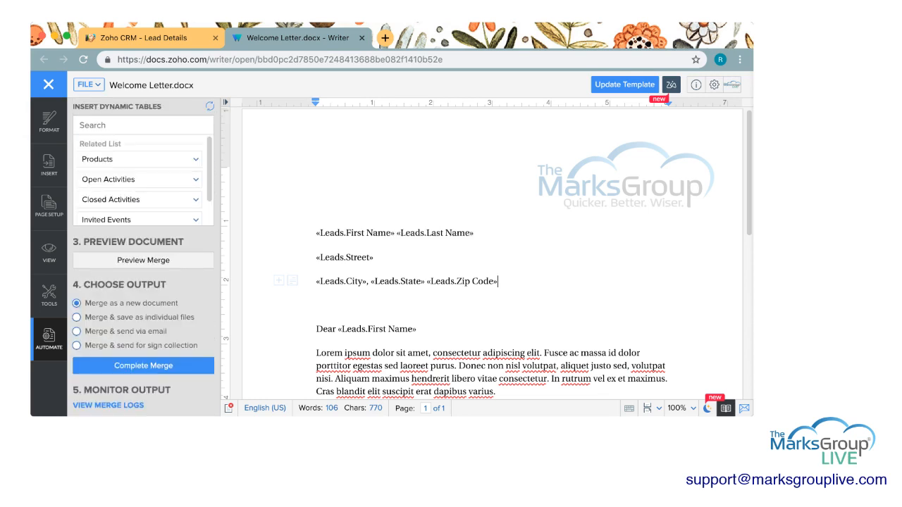
pyautogui.click(143, 366)
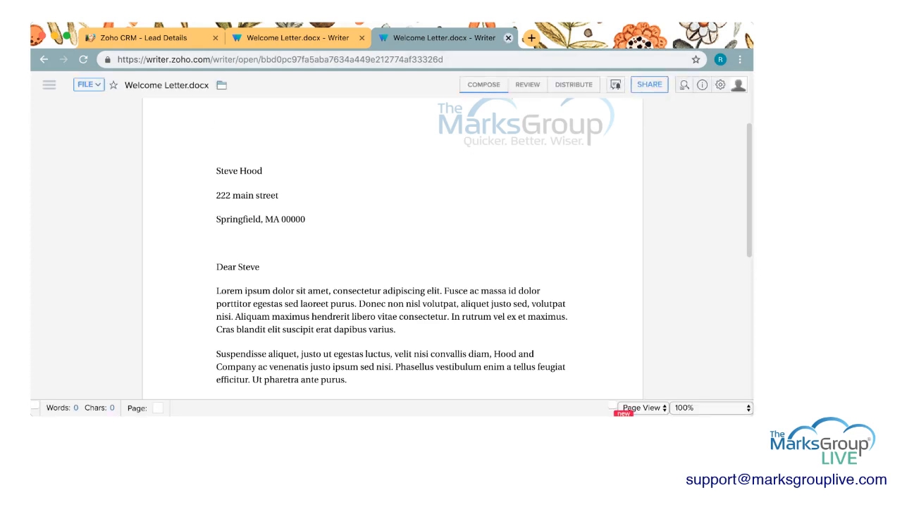
pyautogui.click(508, 38)
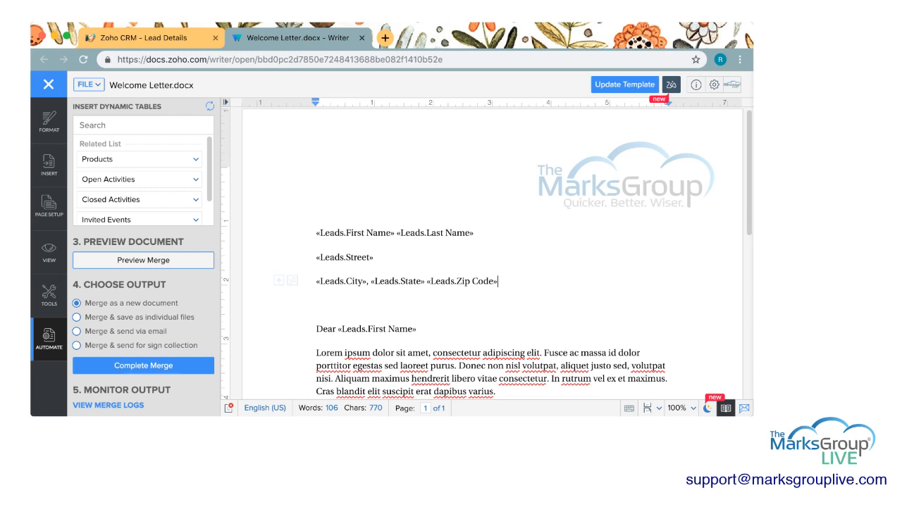
# - Preview the merged letter and check it from the address block down to the signature
pyautogui.click(143, 260)
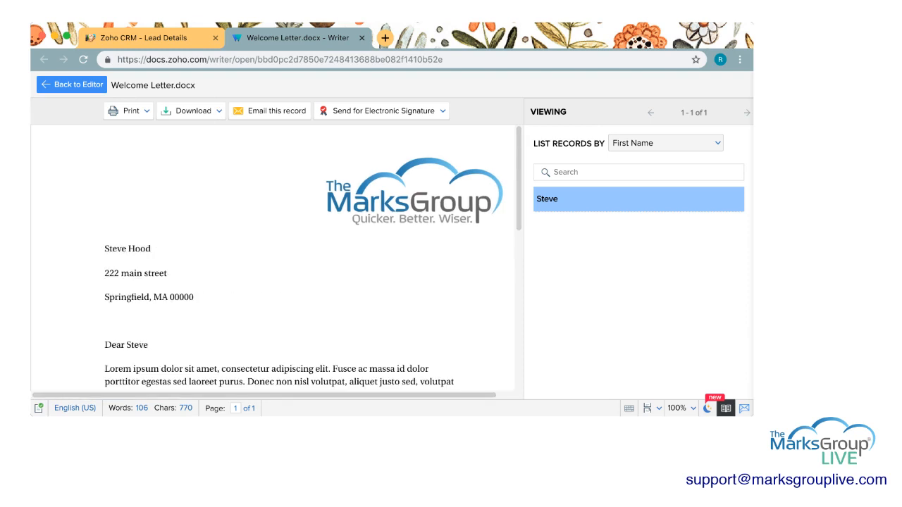
pyautogui.scroll(-10, 274, 261)
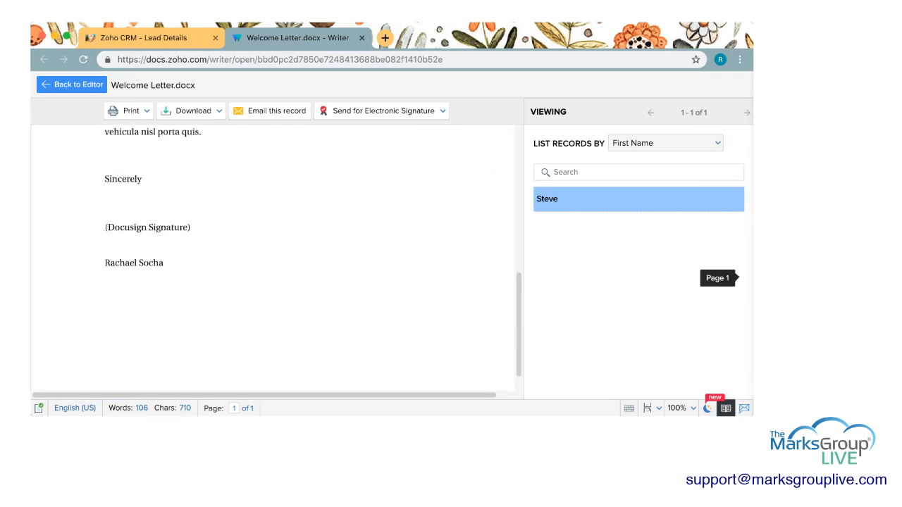
pyautogui.scroll(10, 275, 261)
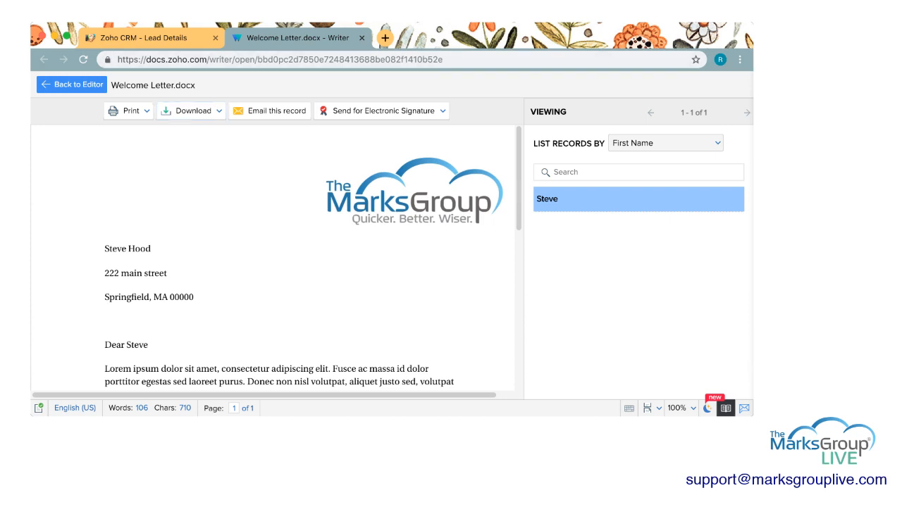
pyautogui.click(71, 84)
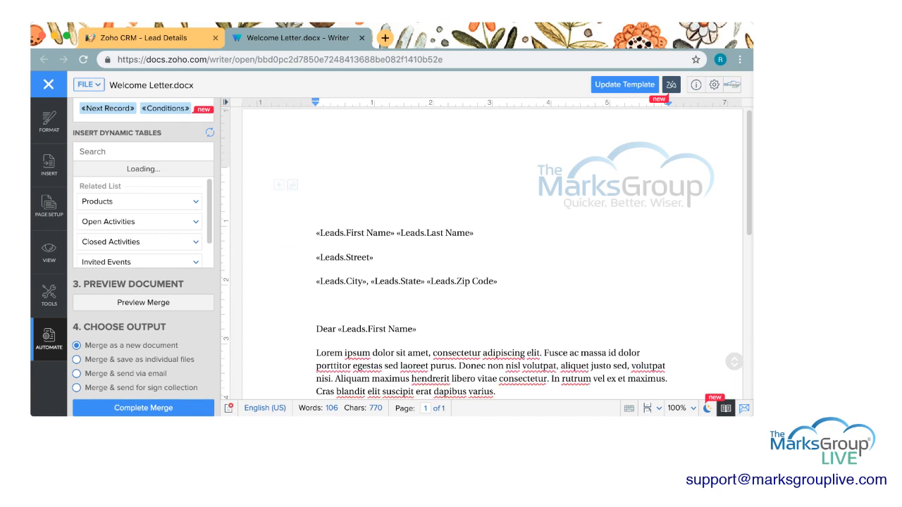
pyautogui.click(143, 303)
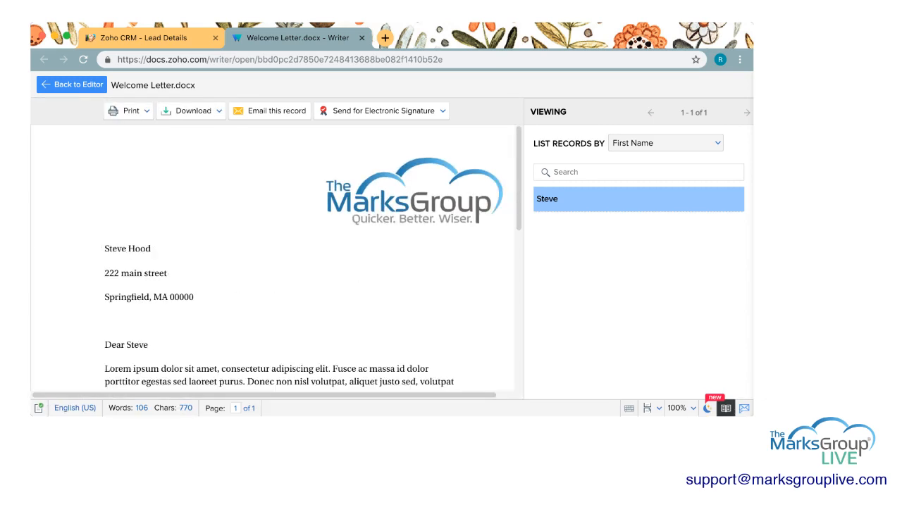
pyautogui.scroll(-5, 275, 254)
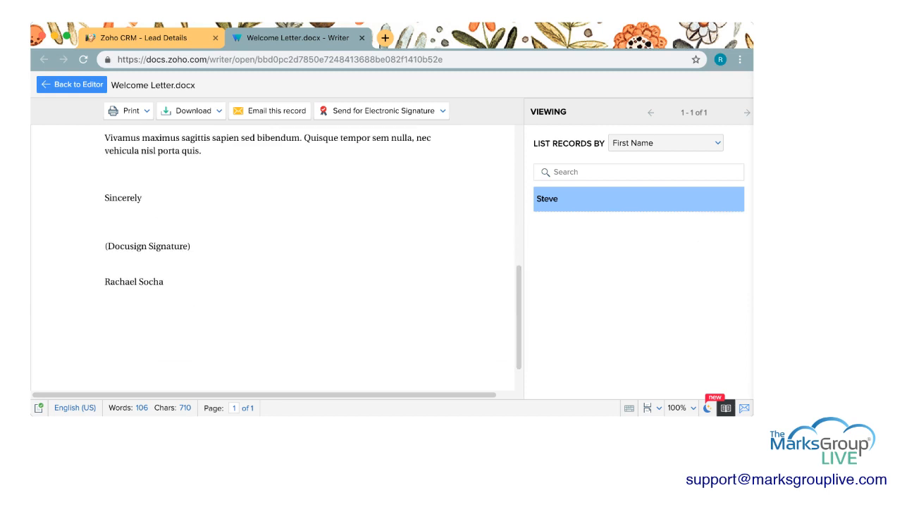
pyautogui.scroll(5, 275, 253)
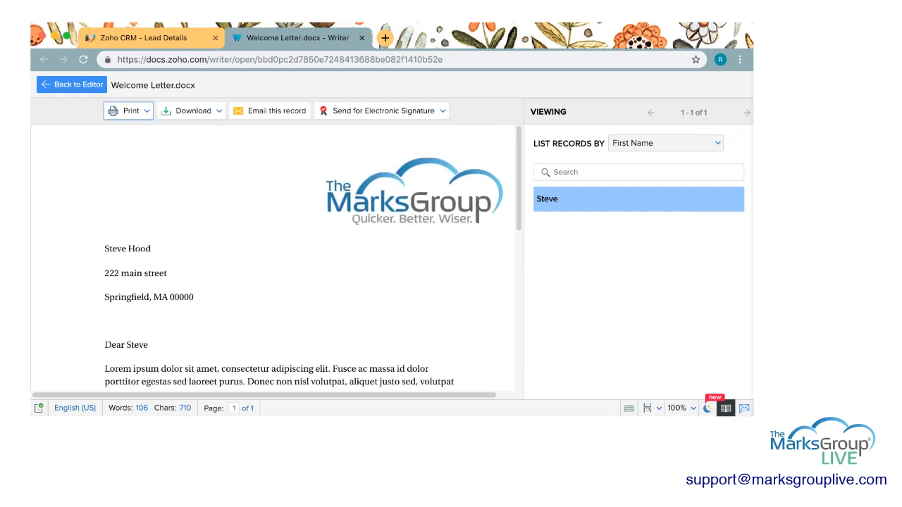
# - Examine the print, download, email and electronic signature options for the merged letter without sending anything
pyautogui.click(128, 110)
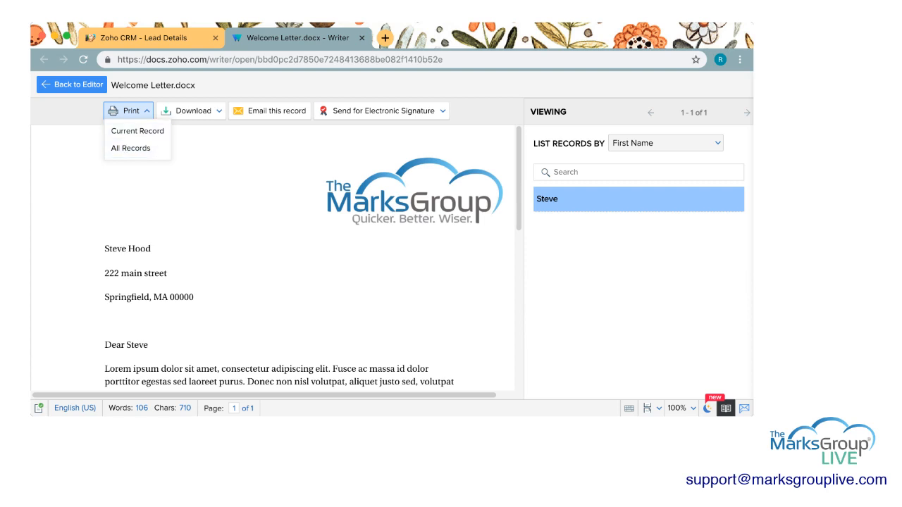
pyautogui.click(193, 111)
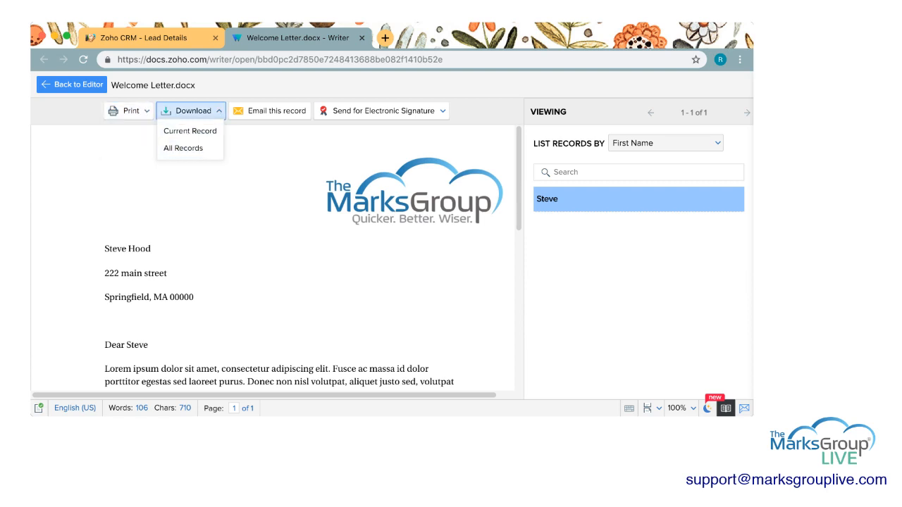
pyautogui.click(270, 111)
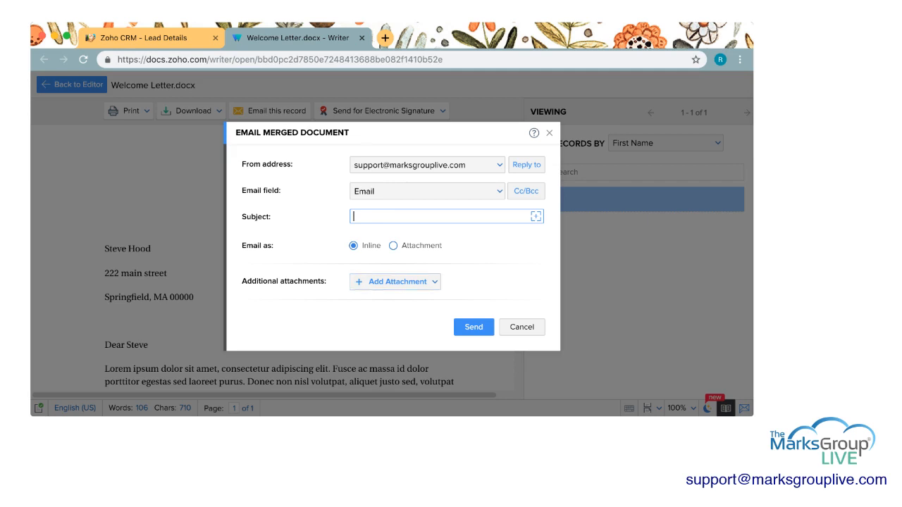
pyautogui.click(522, 327)
pyautogui.click(442, 112)
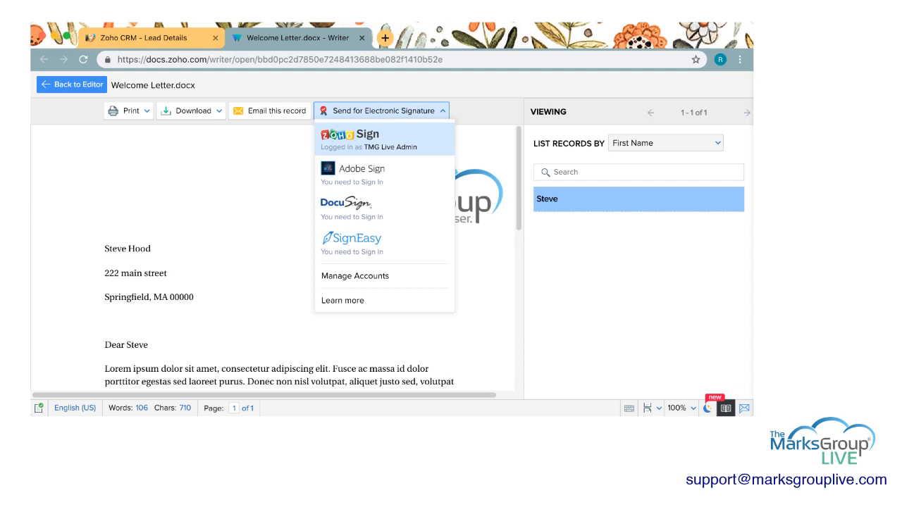
pyautogui.click(168, 273)
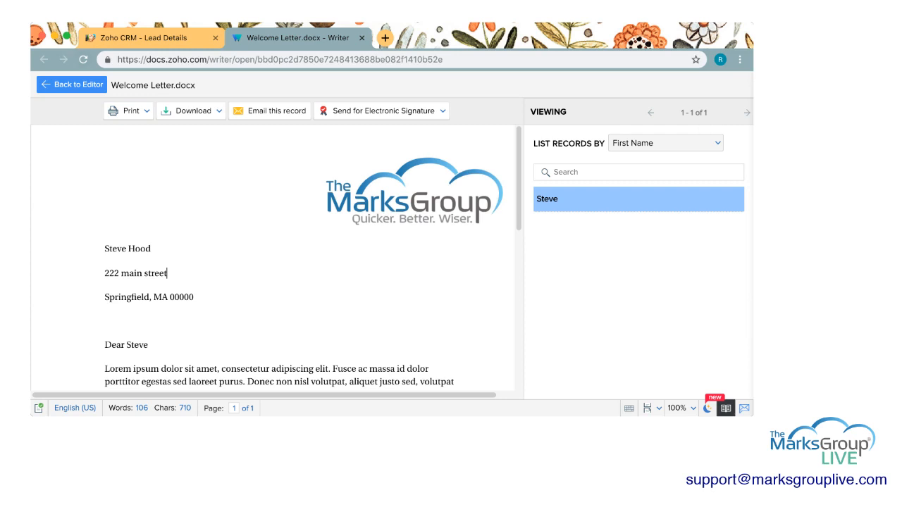
pyautogui.click(131, 111)
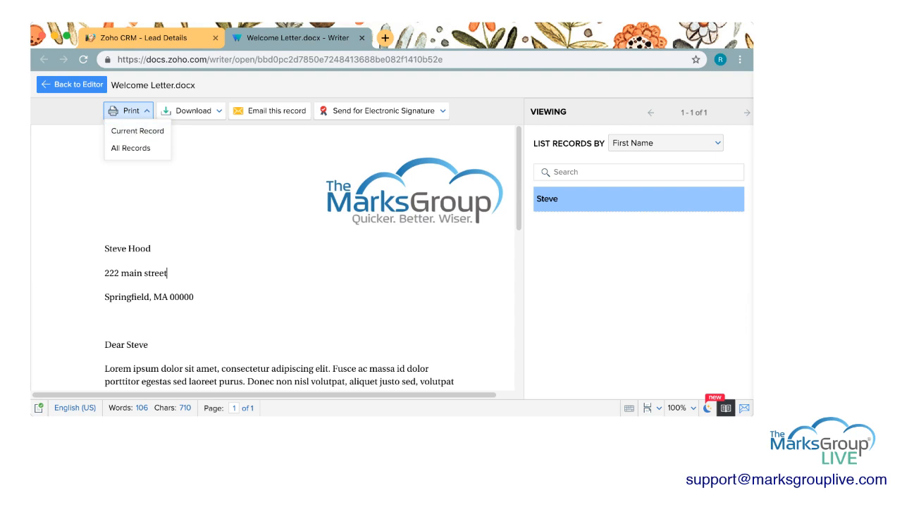
pyautogui.click(106, 201)
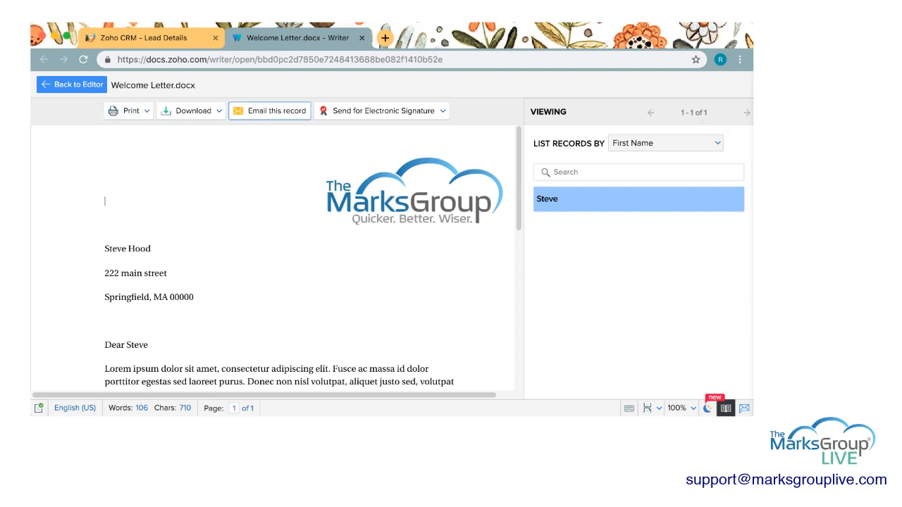
# - Email the merged record inline with the subject "Welcome Letter" and dismiss the mail merge confirmation
pyautogui.click(270, 111)
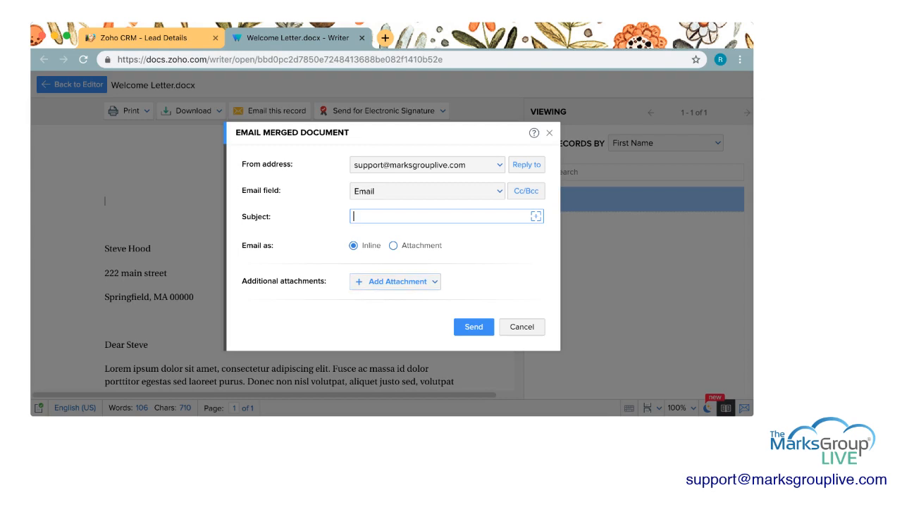
pyautogui.write('Weclom')
pyautogui.press('BackSpace')
pyautogui.press('BackSpace')
pyautogui.press('BackSpace')
pyautogui.press('BackSpace')
pyautogui.write('lcome Letter')
pyautogui.click(474, 327)
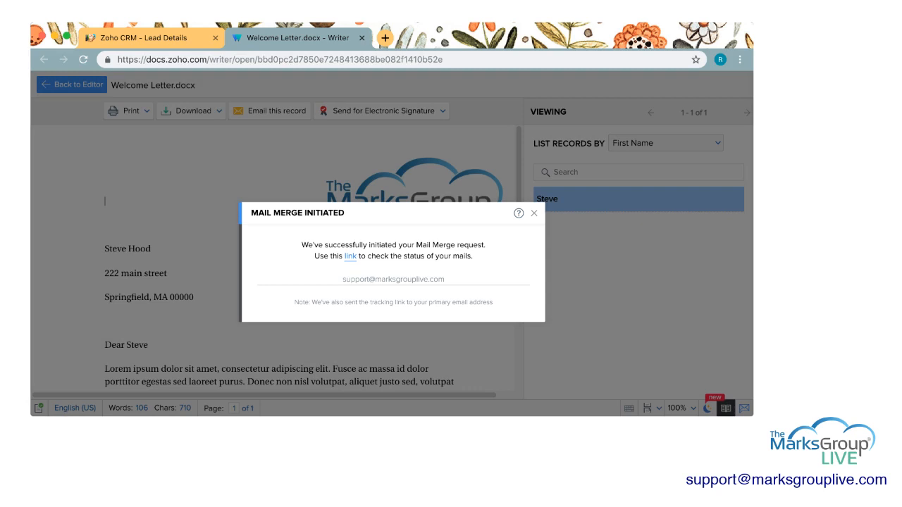
pyautogui.click(534, 213)
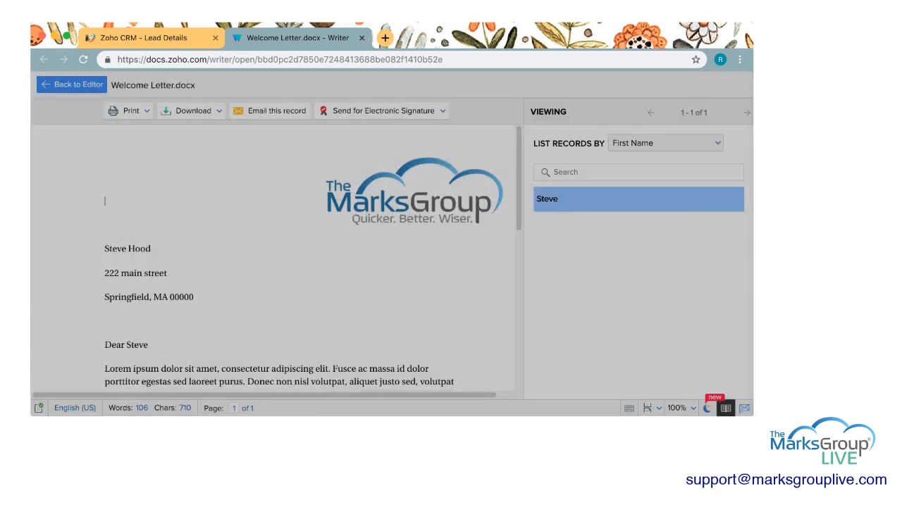
# - Switch to the Zoho CRM lead record, reload it and check its Emails section with the filter set to ALL
pyautogui.click(174, 37)
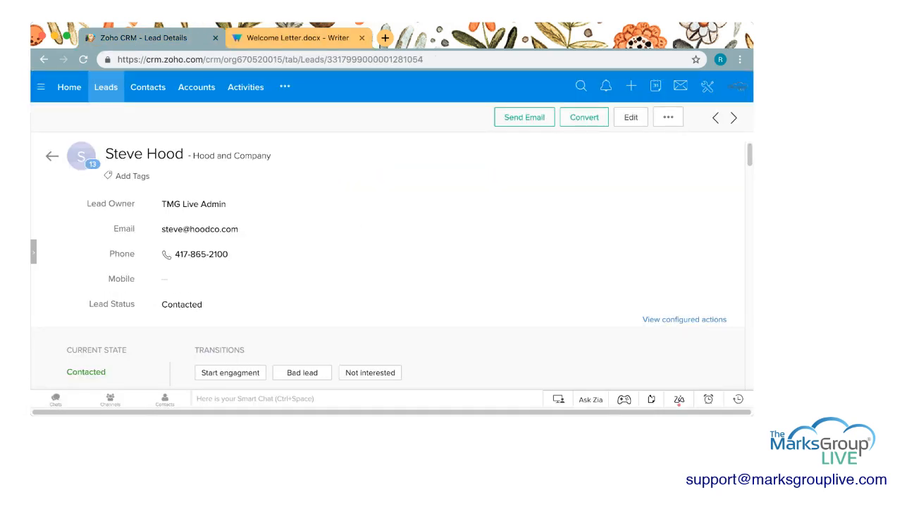
pyautogui.click(83, 59)
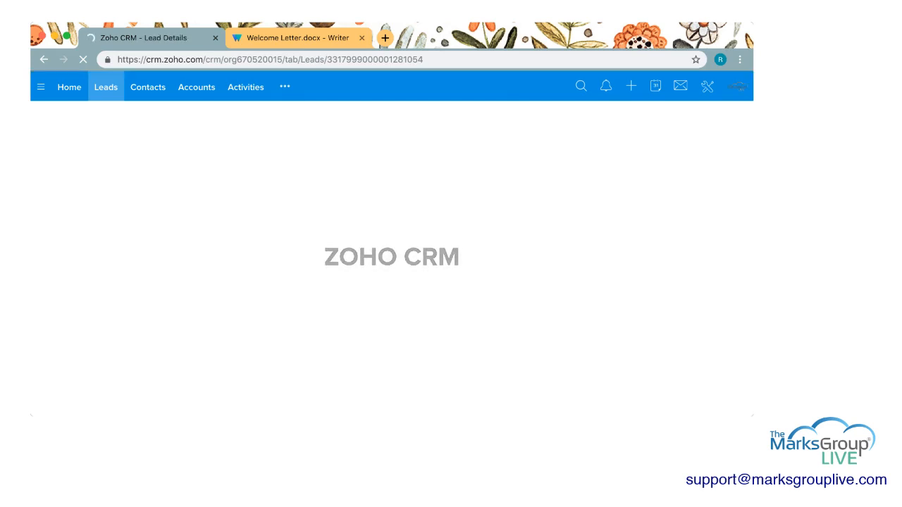
pyautogui.scroll(-4, 391, 268)
pyautogui.scroll(-10, 392, 268)
pyautogui.scroll(-10, 392, 268)
pyautogui.scroll(-10, 392, 268)
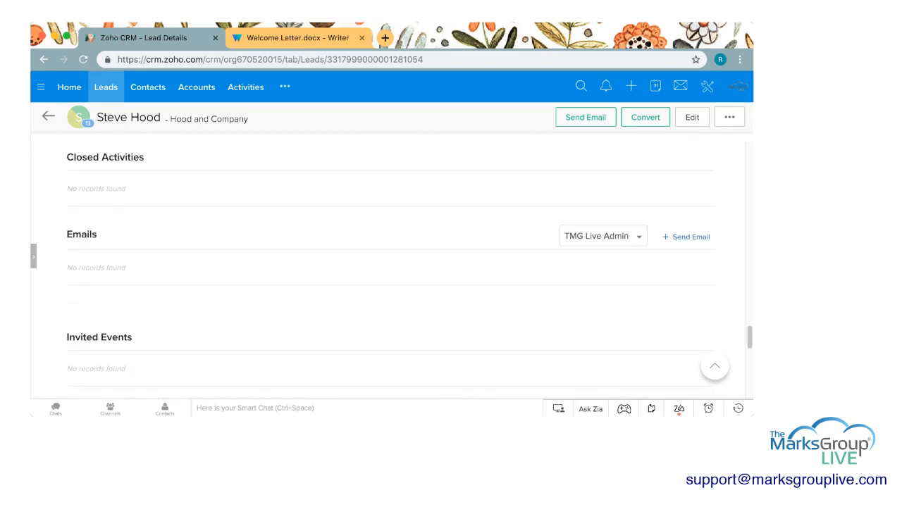
pyautogui.scroll(-1, 391, 268)
pyautogui.click(604, 226)
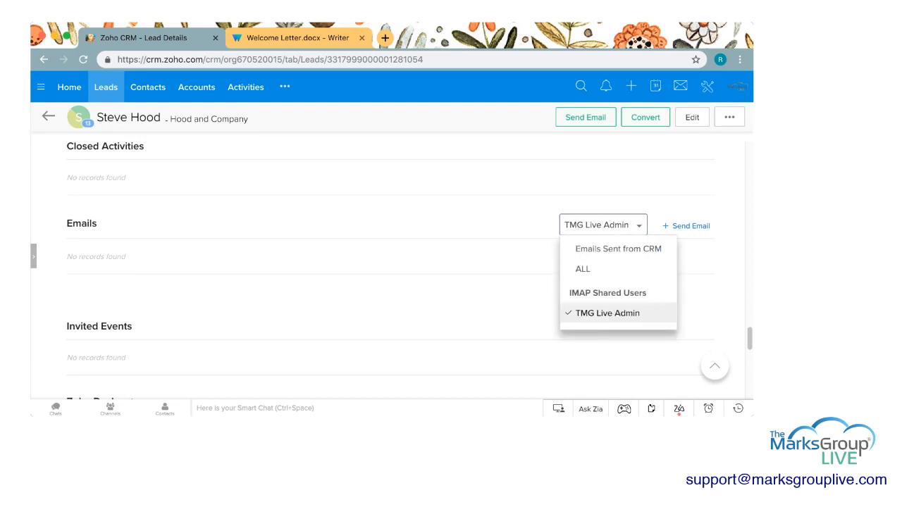
pyautogui.click(583, 269)
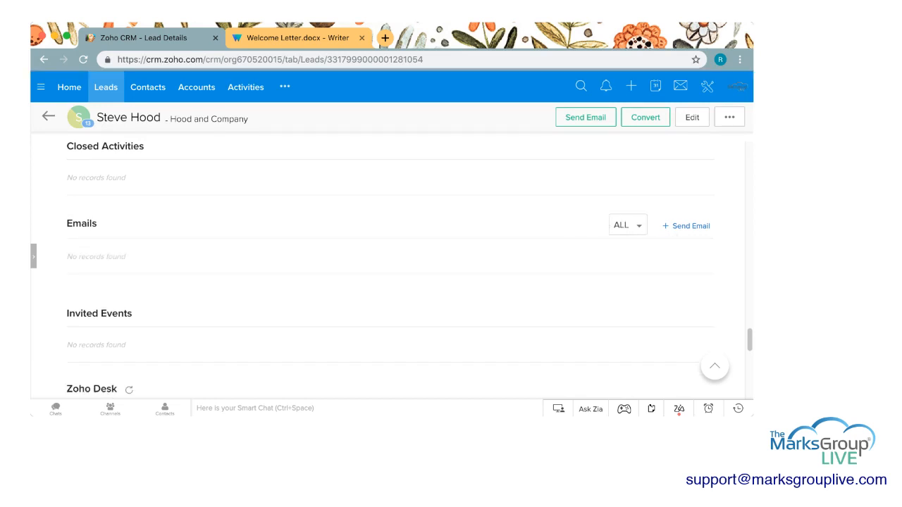
# - Reload the lead record again and check its Emails section under the ALL and Emails Sent from CRM filters
pyautogui.click(83, 60)
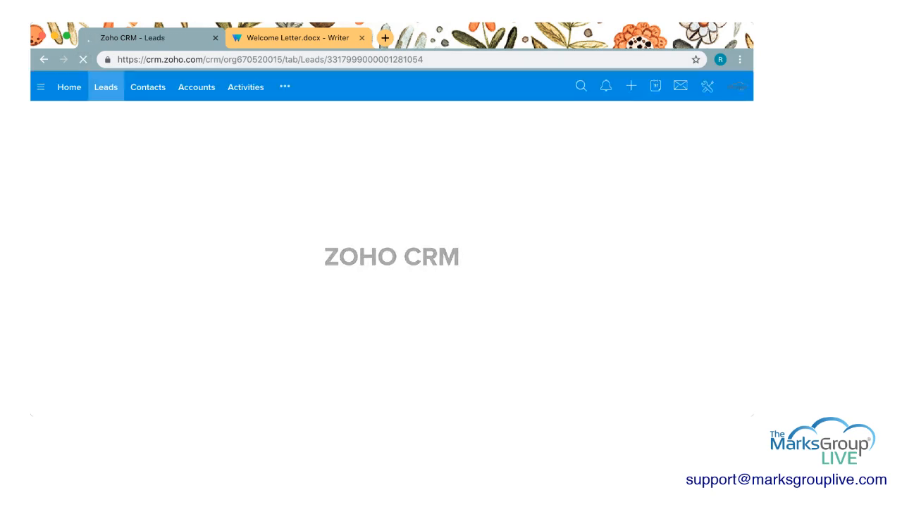
pyautogui.scroll(-15, 324, 232)
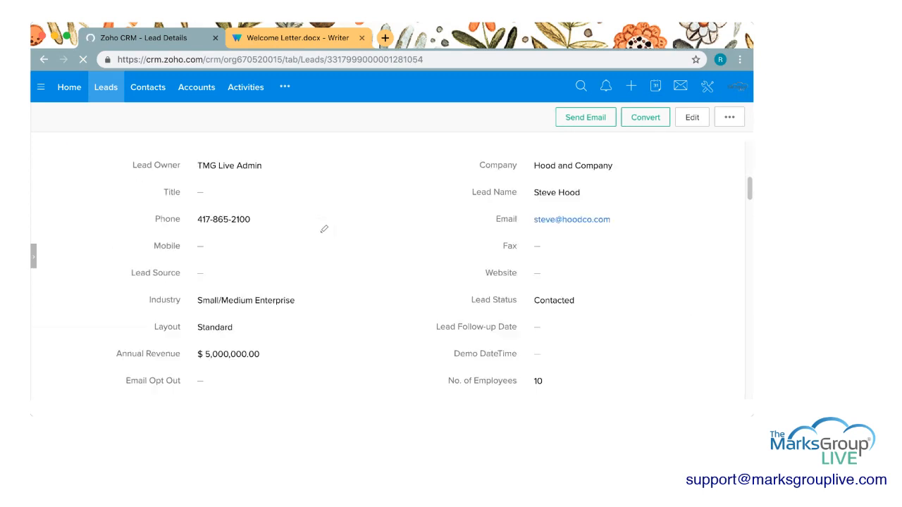
pyautogui.scroll(-4, 391, 268)
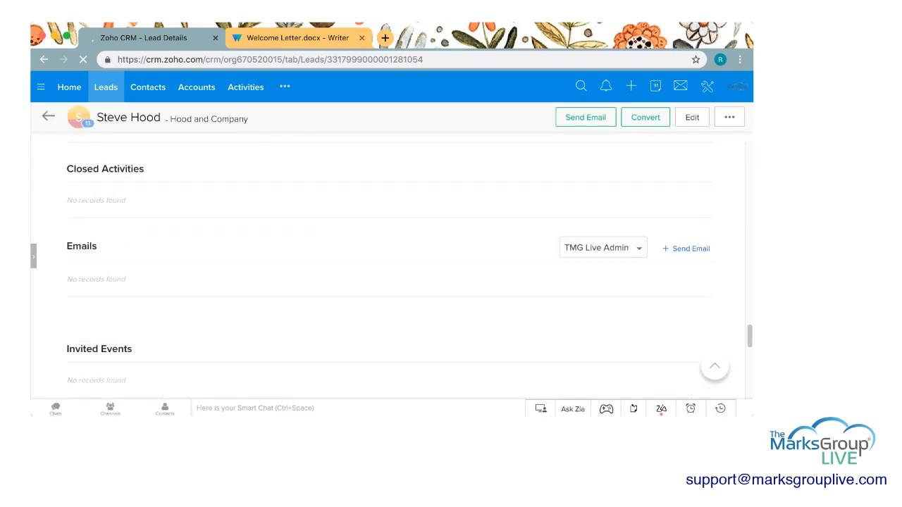
pyautogui.click(637, 213)
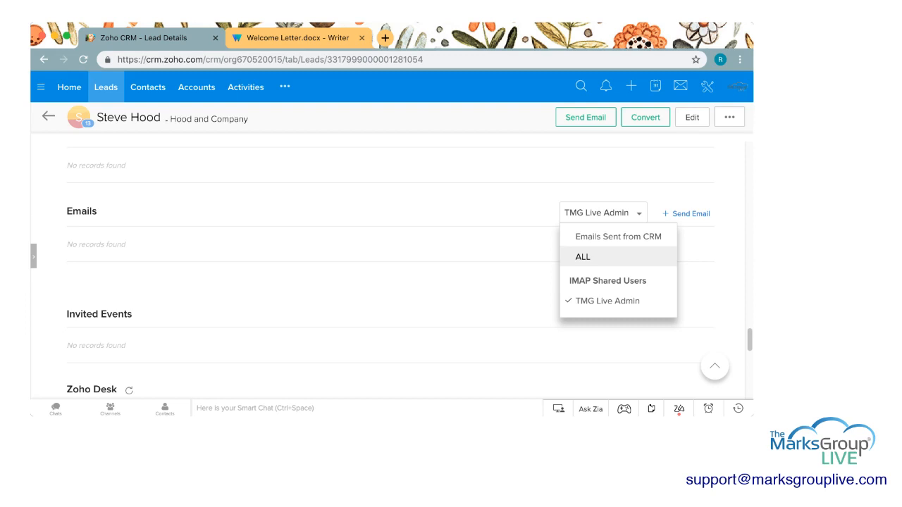
pyautogui.click(582, 257)
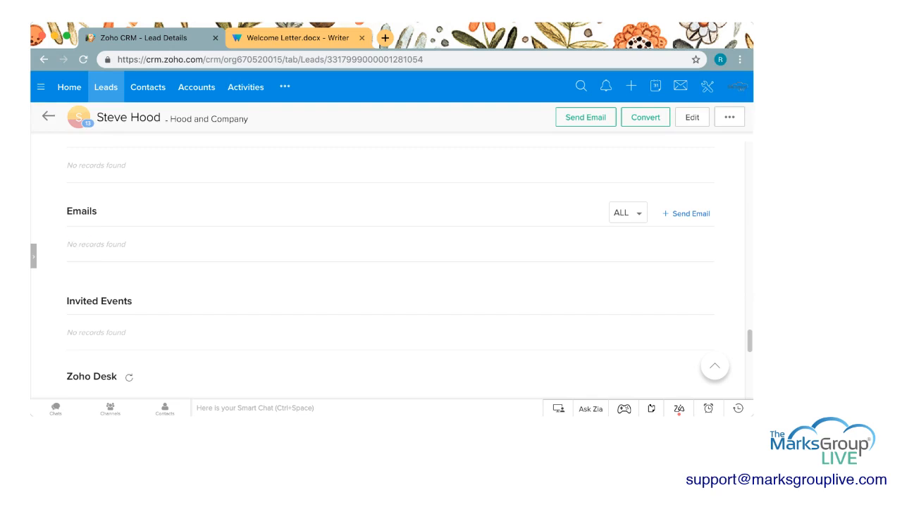
pyautogui.click(638, 213)
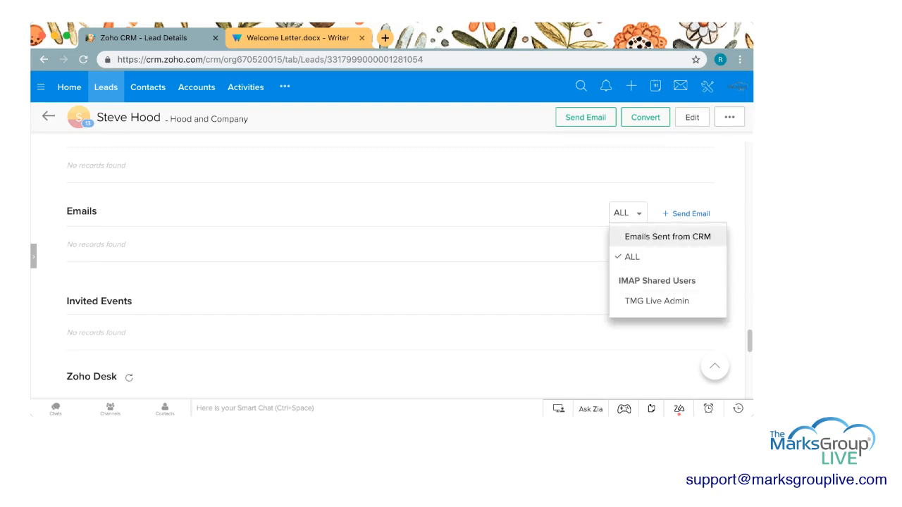
pyautogui.click(667, 236)
pyautogui.click(638, 213)
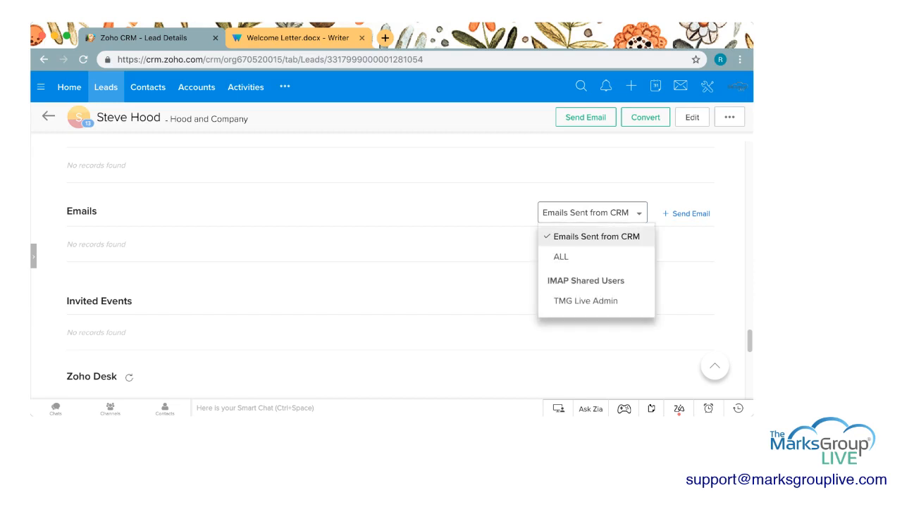
pyautogui.click(597, 236)
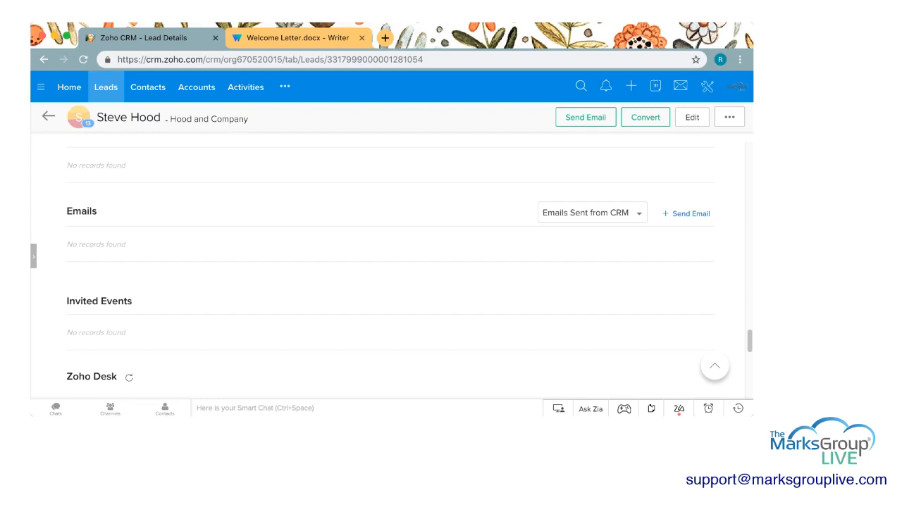
pyautogui.scroll(3, 391, 265)
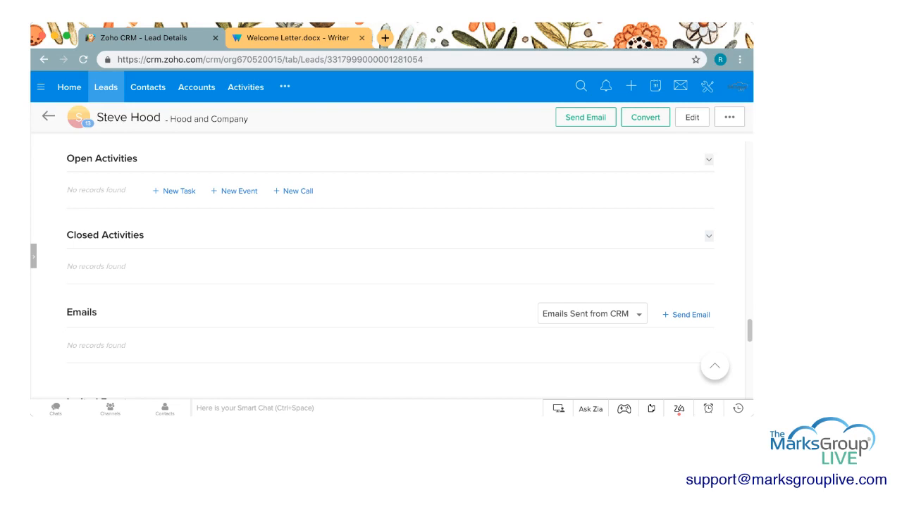
# - Return to the All Leads list and select the leads from ABC Ballbearings Company through Gray Scale, leaving out Test Company
pyautogui.click(48, 116)
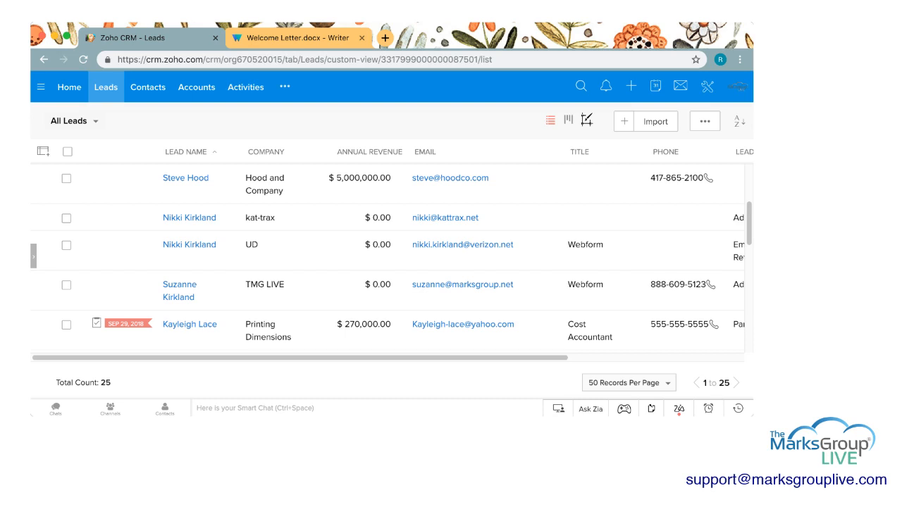
pyautogui.scroll(-5, 392, 261)
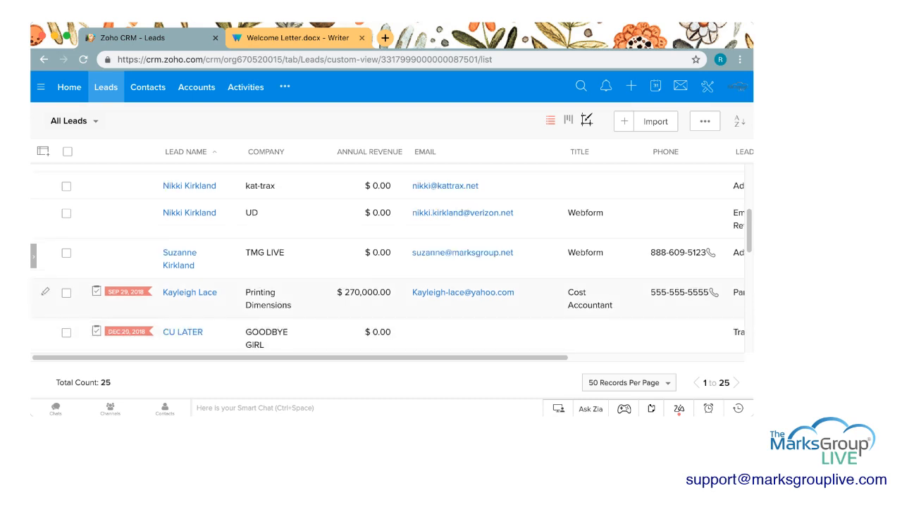
pyautogui.scroll(-1, 392, 261)
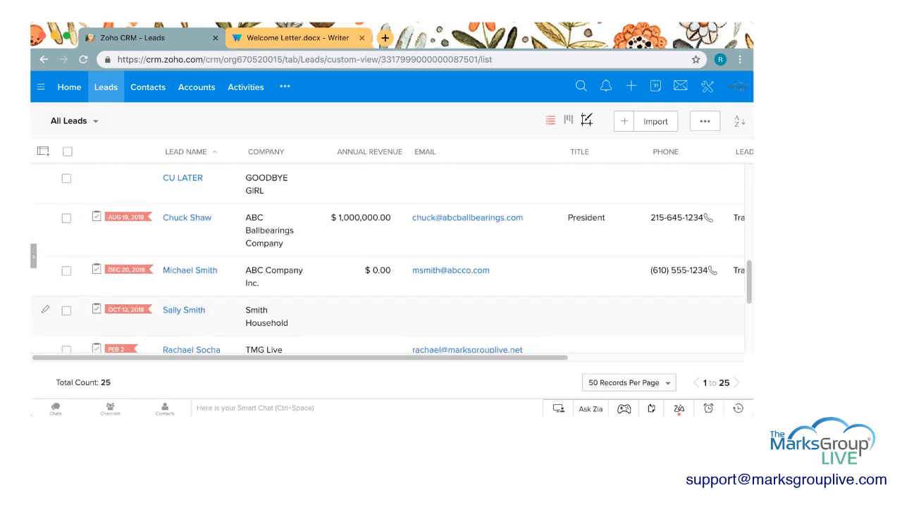
pyautogui.click(67, 218)
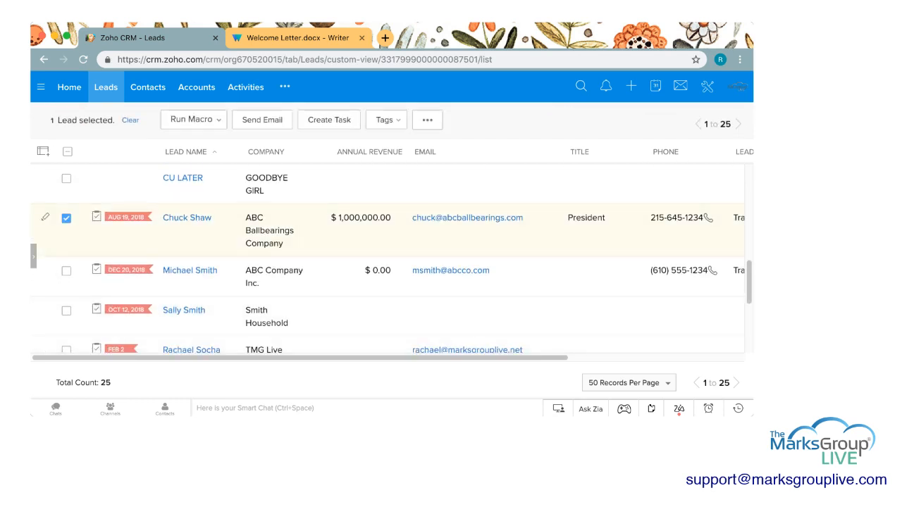
pyautogui.click(67, 271)
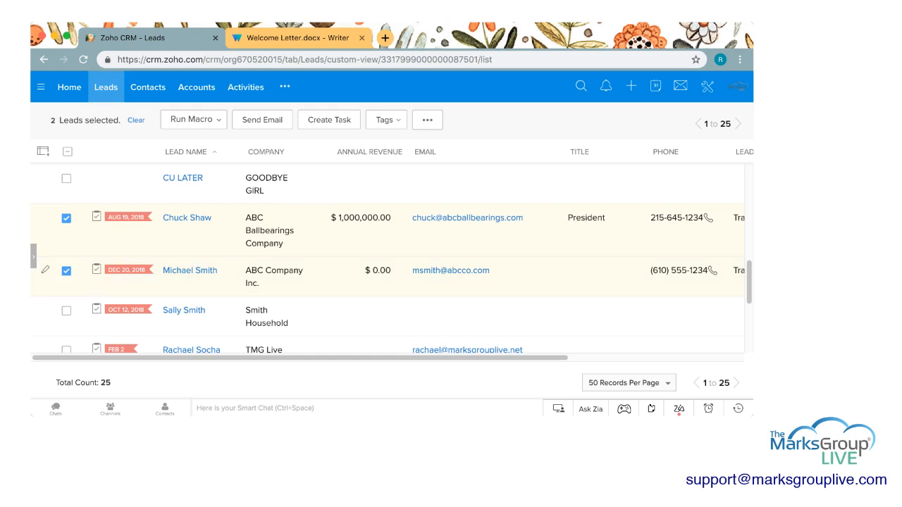
pyautogui.scroll(-2, 392, 258)
pyautogui.click(66, 203)
pyautogui.click(66, 243)
pyautogui.click(66, 270)
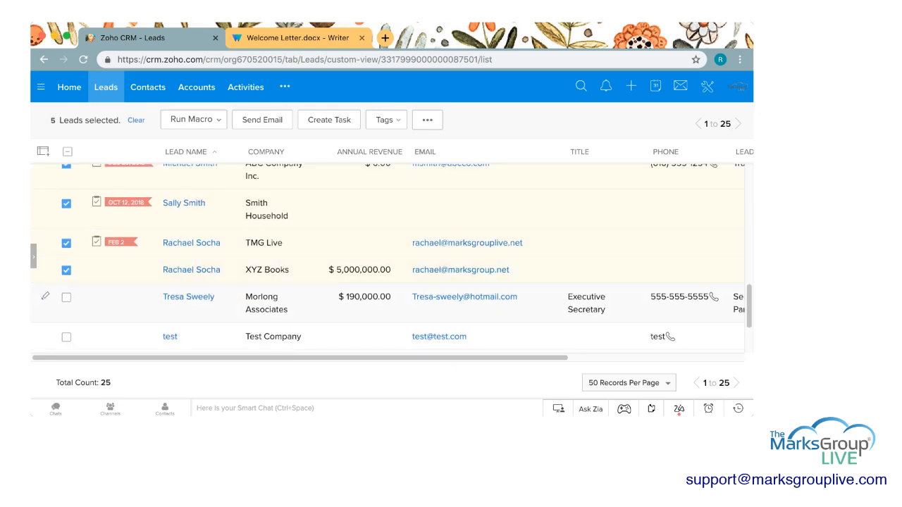
pyautogui.click(67, 296)
pyautogui.scroll(-2, 66, 282)
pyautogui.click(66, 268)
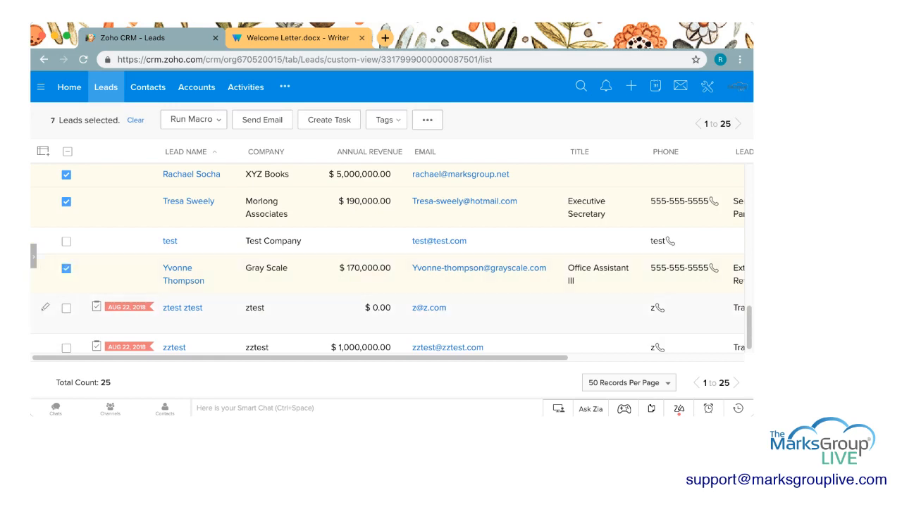
# - Add the Mini Mart, Chop Shop, Oh My Goodknits Inc and Museum of Natural History leads to the selection
pyautogui.scroll(-1, 66, 305)
pyautogui.scroll(1, 66, 258)
pyautogui.scroll(10, 392, 258)
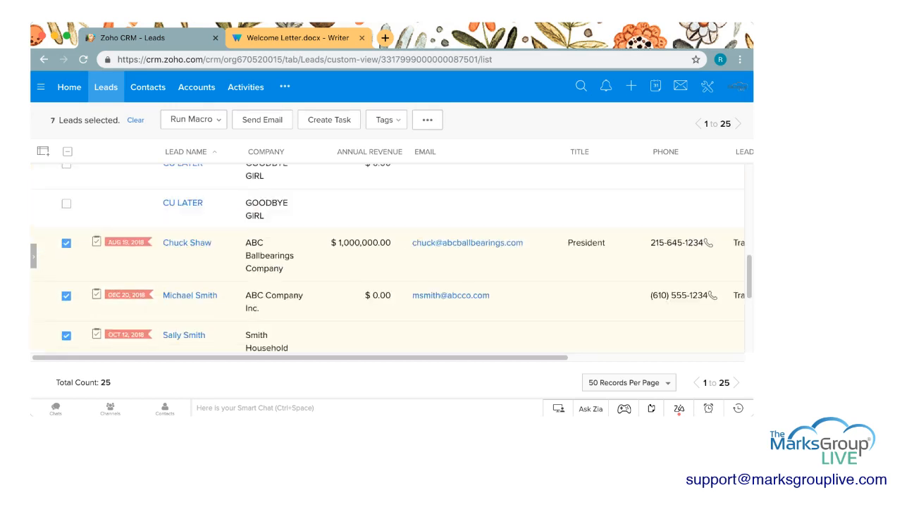
pyautogui.click(66, 258)
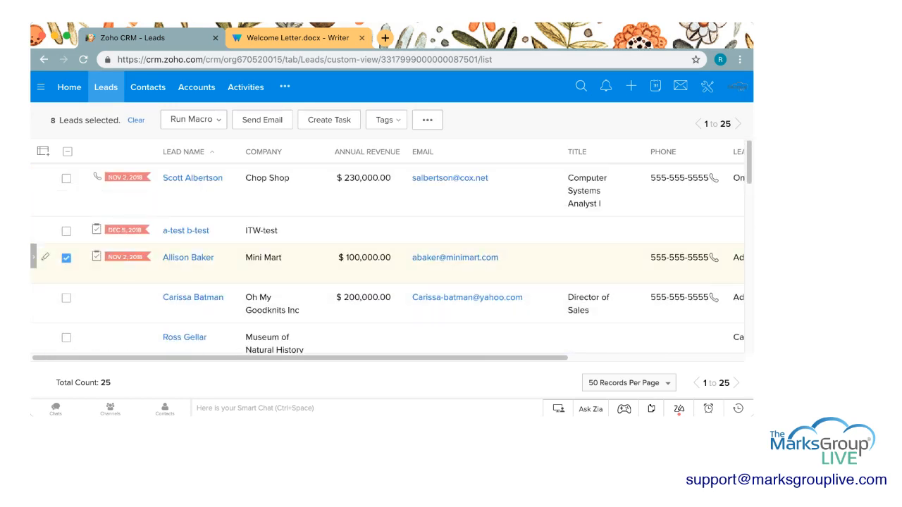
pyautogui.click(66, 179)
pyautogui.click(67, 297)
pyautogui.click(67, 338)
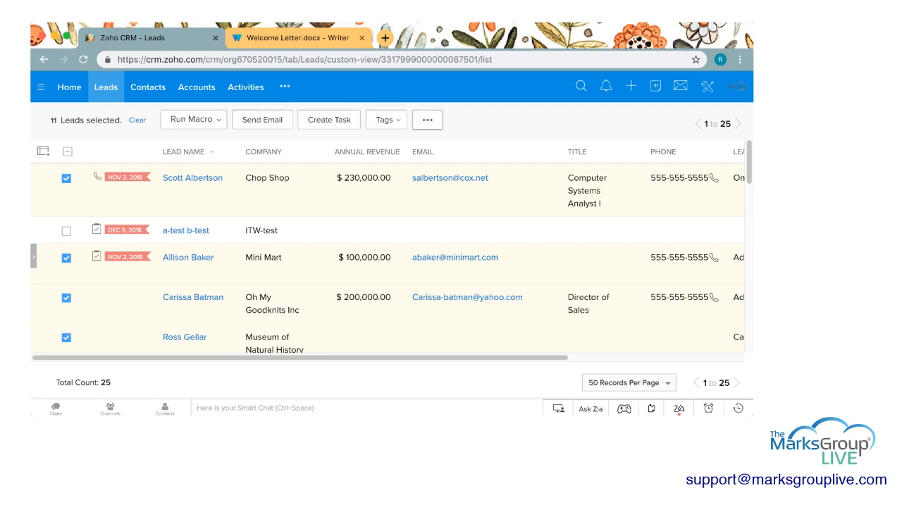
# - Start a mail merge for the selected leads with the Welcome Letter.docx template, opened in Zoho Writer
pyautogui.click(427, 120)
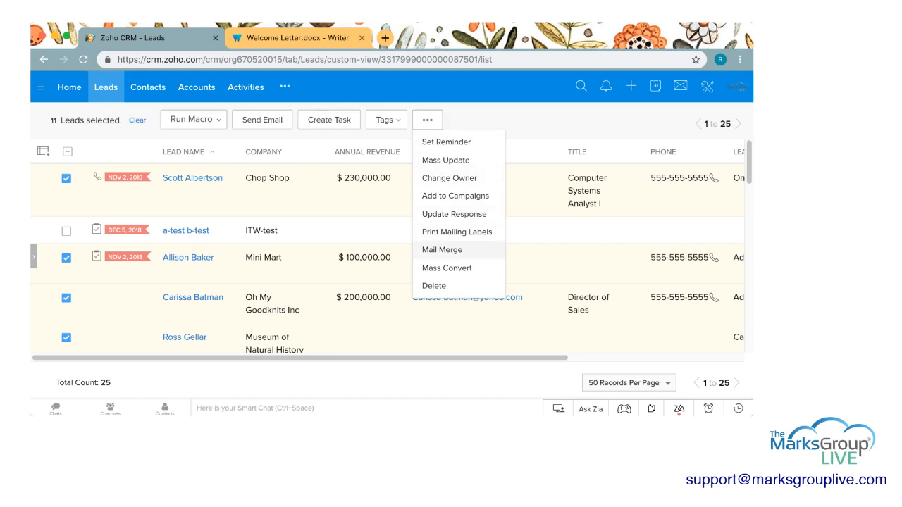
pyautogui.click(442, 249)
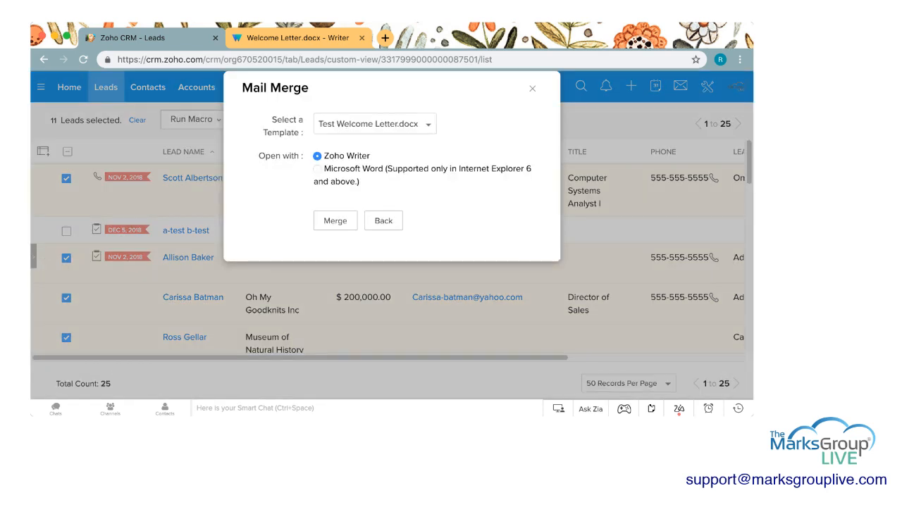
pyautogui.click(374, 123)
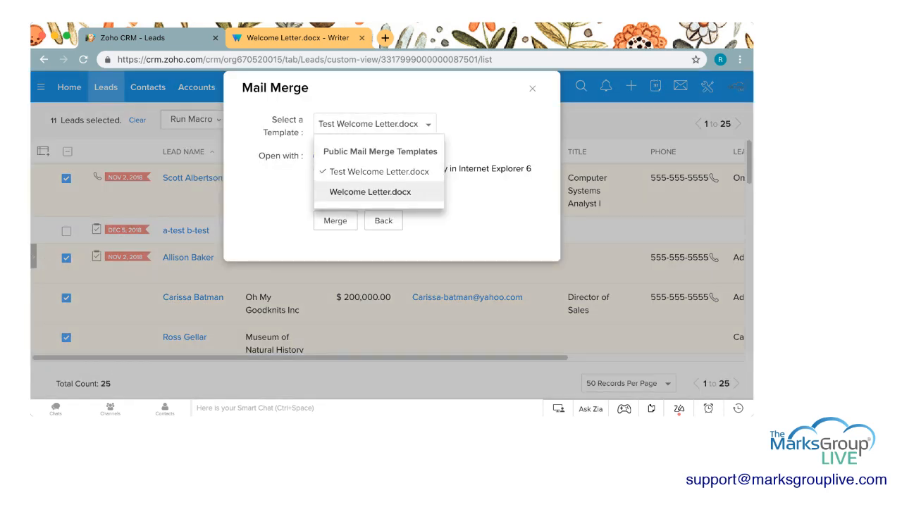
pyautogui.click(370, 192)
pyautogui.click(335, 221)
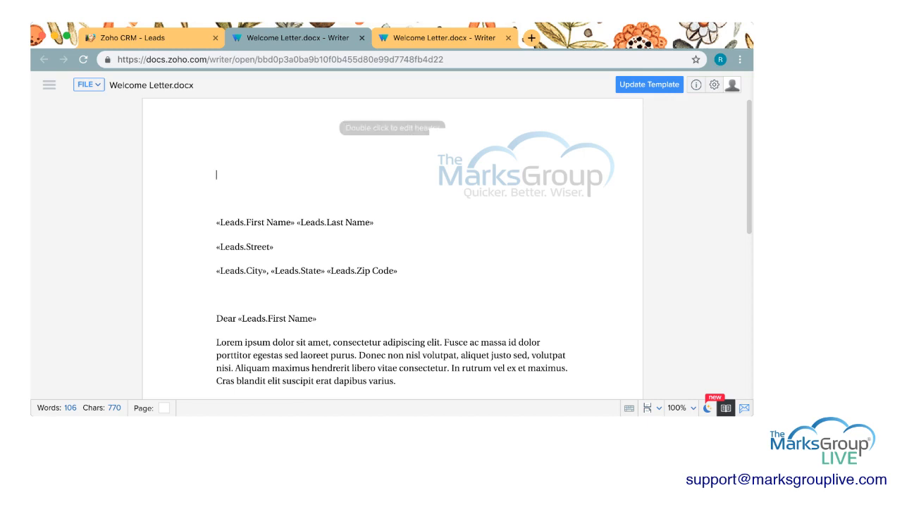
# - Preview the merged letters and look through the list of lead records included in the merge
pyautogui.scroll(-1, 449, 249)
pyautogui.scroll(1, 393, 249)
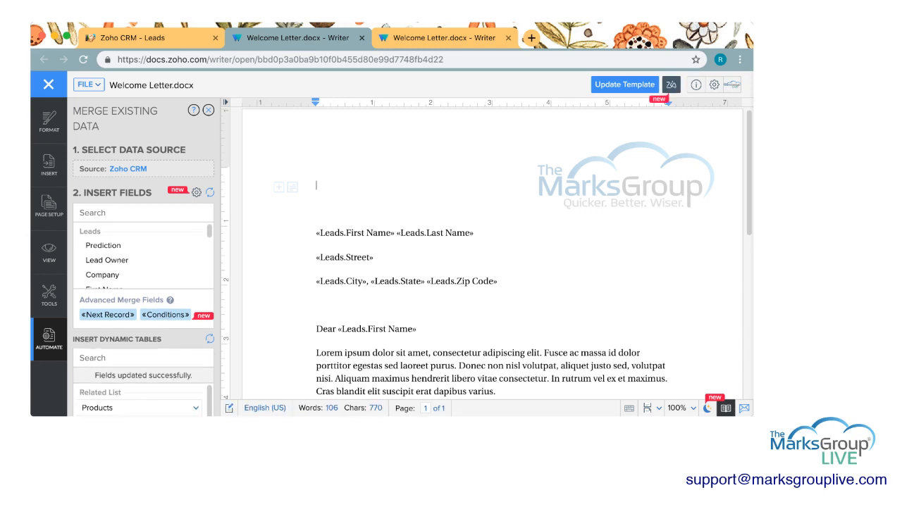
pyautogui.scroll(-3, 144, 258)
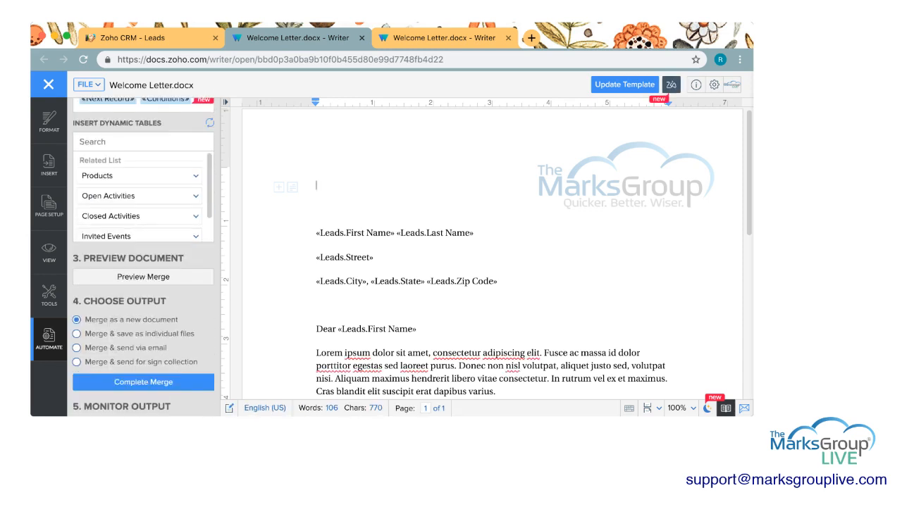
pyautogui.click(143, 260)
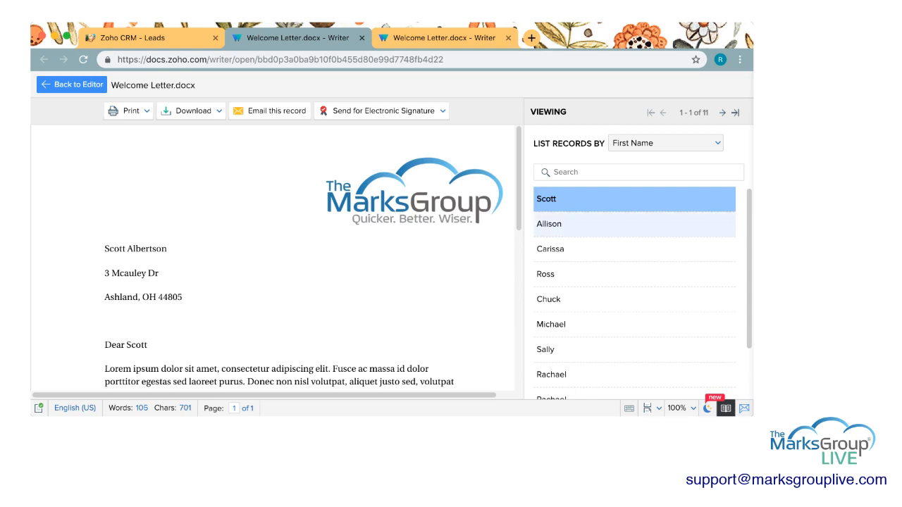
pyautogui.scroll(-1, 634, 218)
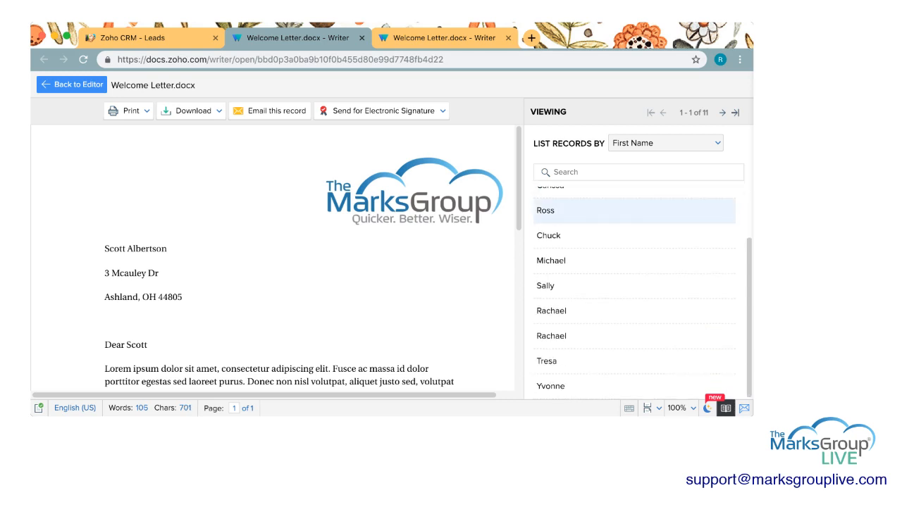
# - Check the merged letters of several different leads one by one in the merge preview
pyautogui.scroll(1, 635, 211)
pyautogui.click(599, 224)
pyautogui.click(599, 249)
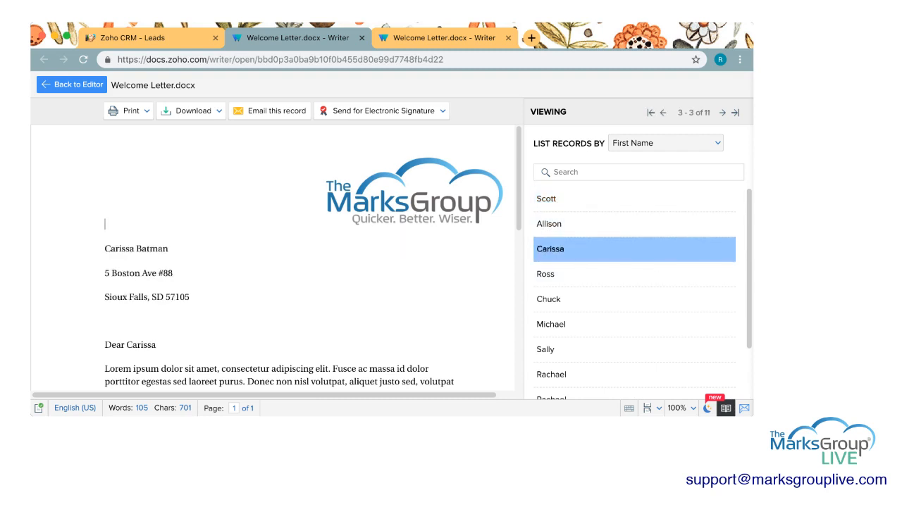
pyautogui.click(599, 274)
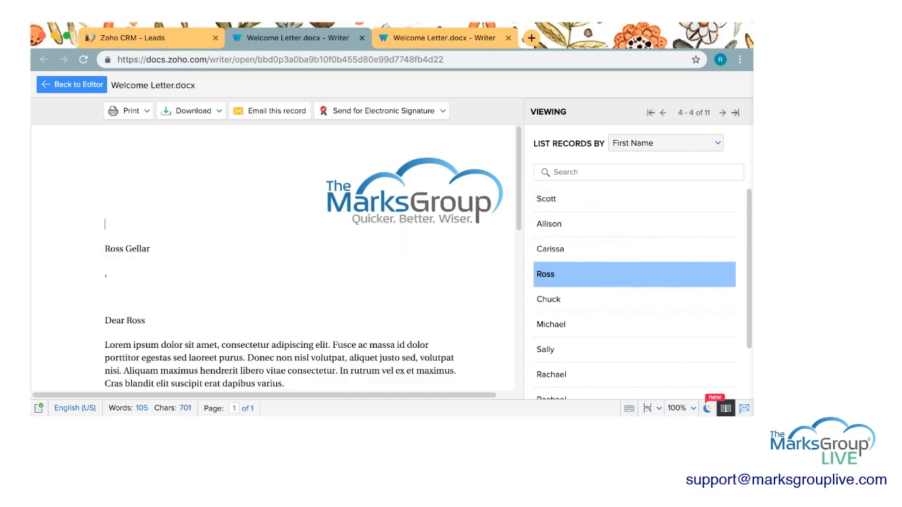
pyautogui.click(599, 299)
pyautogui.click(599, 324)
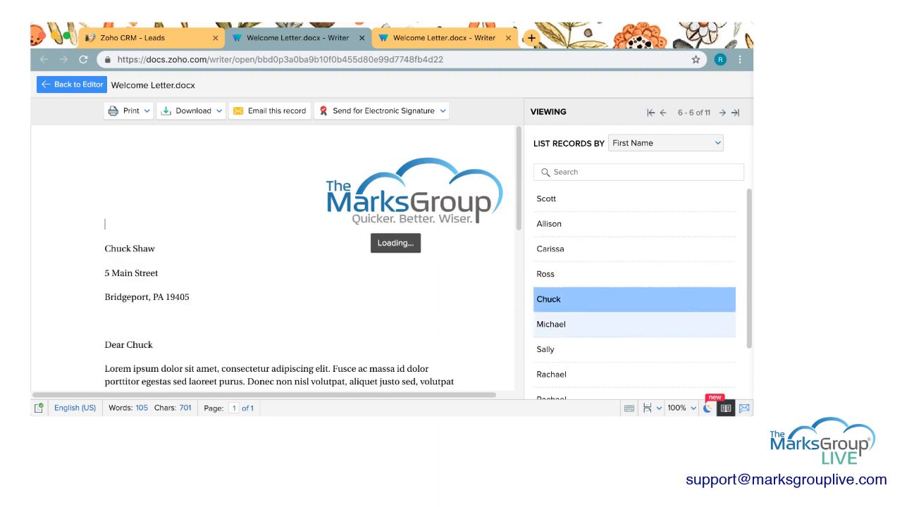
pyautogui.click(599, 345)
pyautogui.scroll(-2, 599, 344)
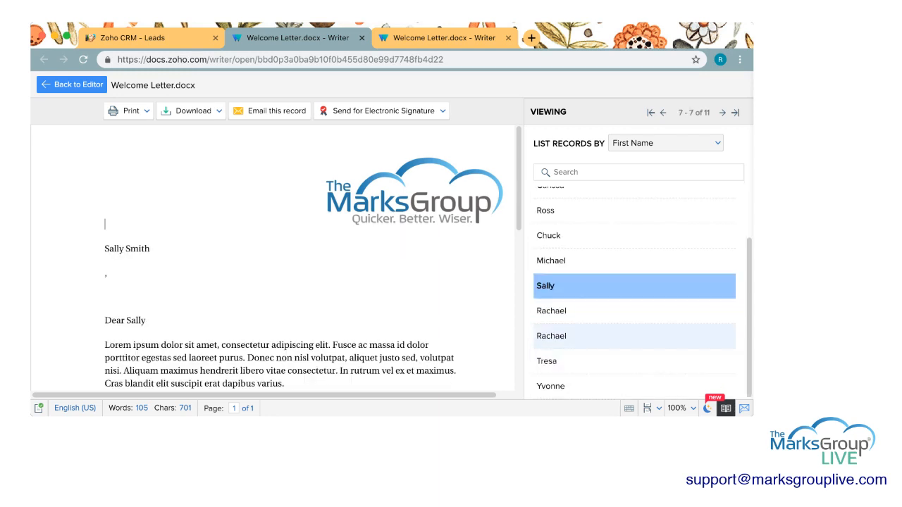
pyautogui.click(599, 337)
pyautogui.click(599, 386)
pyautogui.click(600, 211)
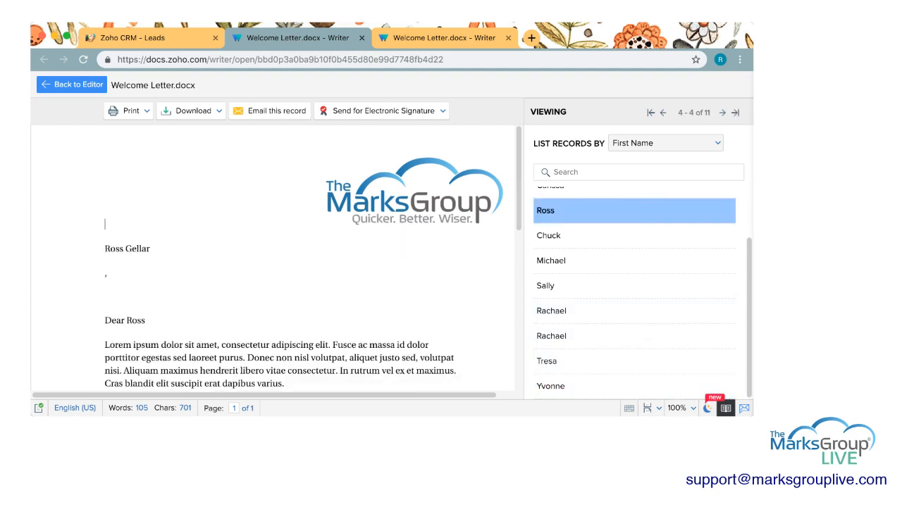
pyautogui.scroll(2, 635, 289)
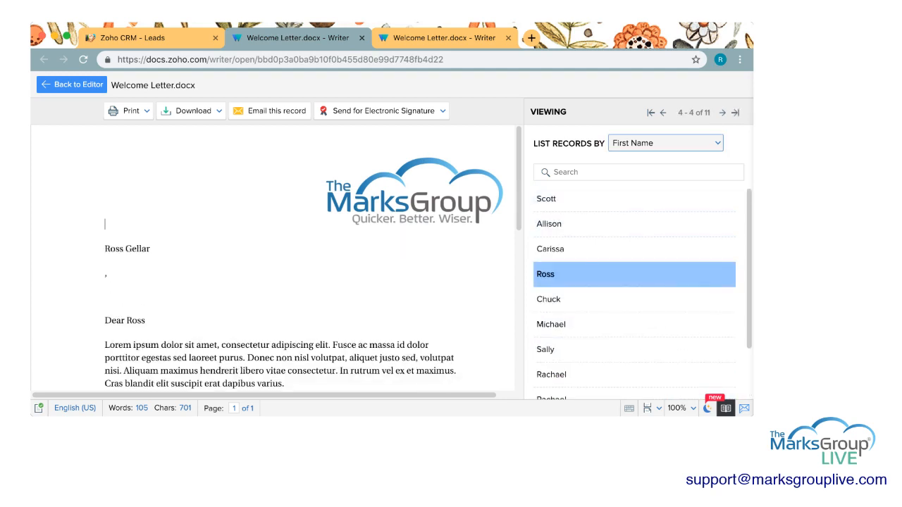
# - Search the merge records by a lead's first name and preview the first matching letter
pyautogui.click(666, 143)
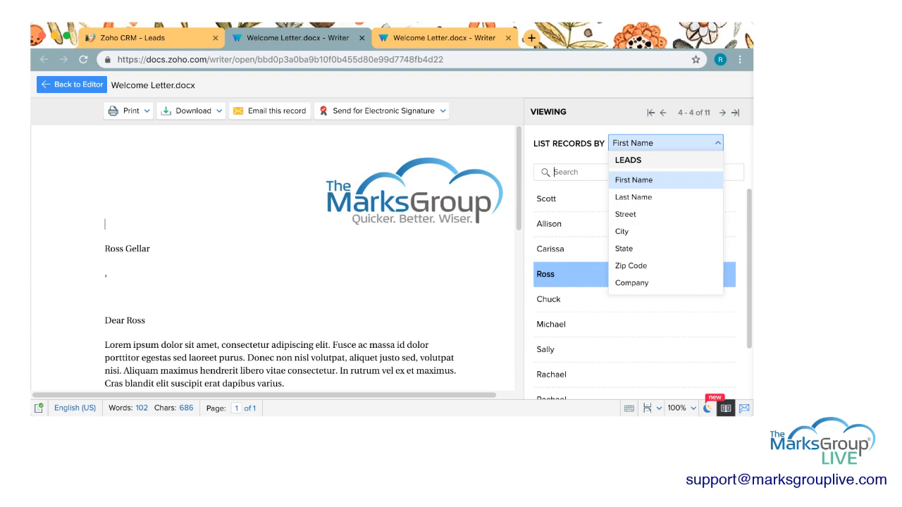
pyautogui.press('Escape')
pyautogui.write('Rachael')
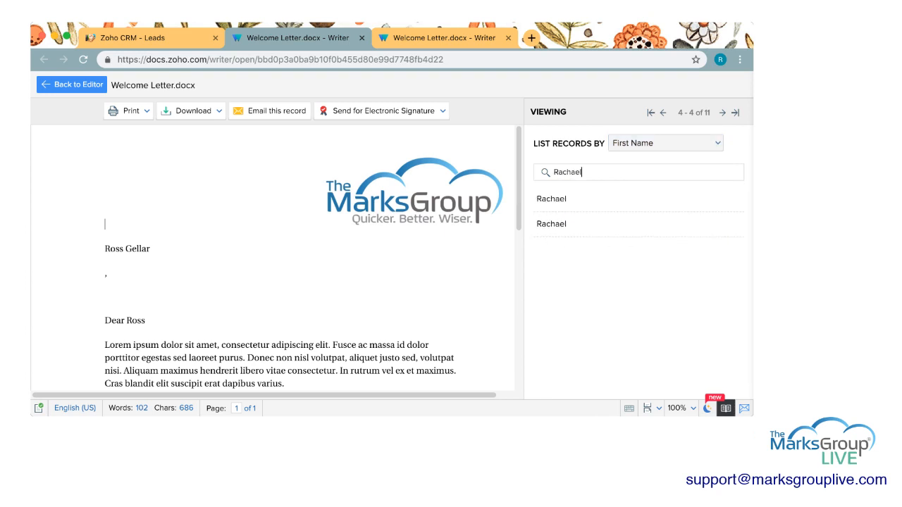
pyautogui.click(638, 200)
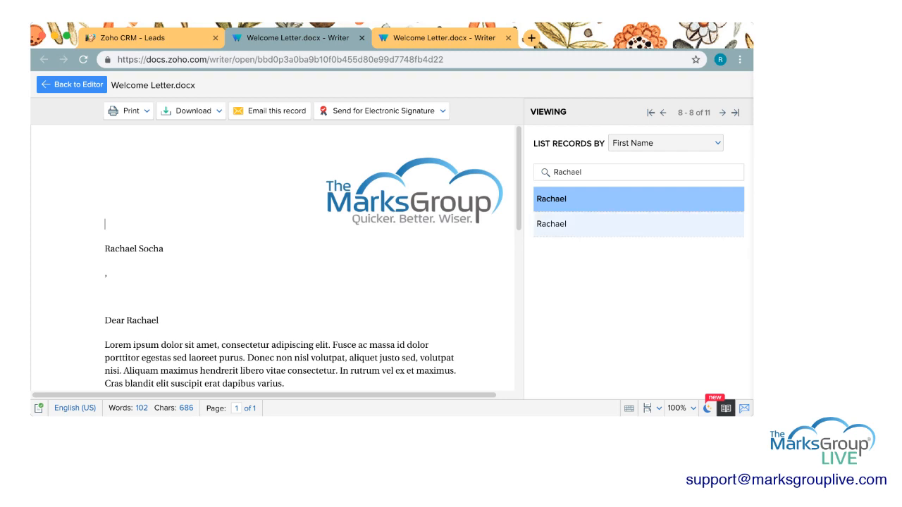
# - Review the print and download choices for merged records and the email settings for the current record, without sending anything
pyautogui.click(129, 111)
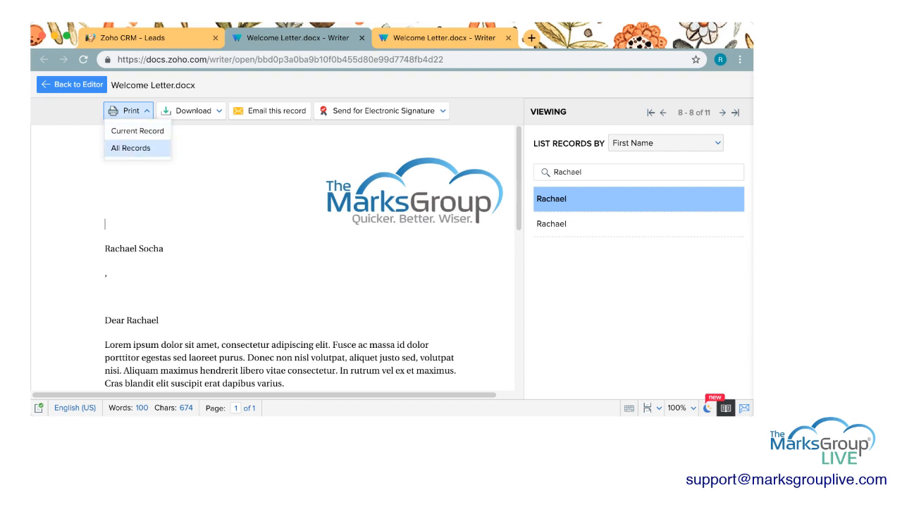
pyautogui.click(189, 110)
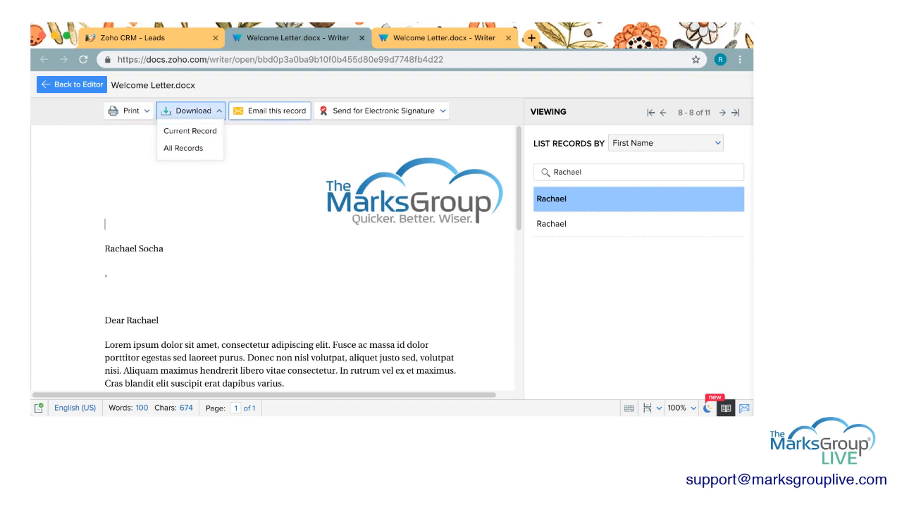
pyautogui.click(189, 111)
pyautogui.click(270, 111)
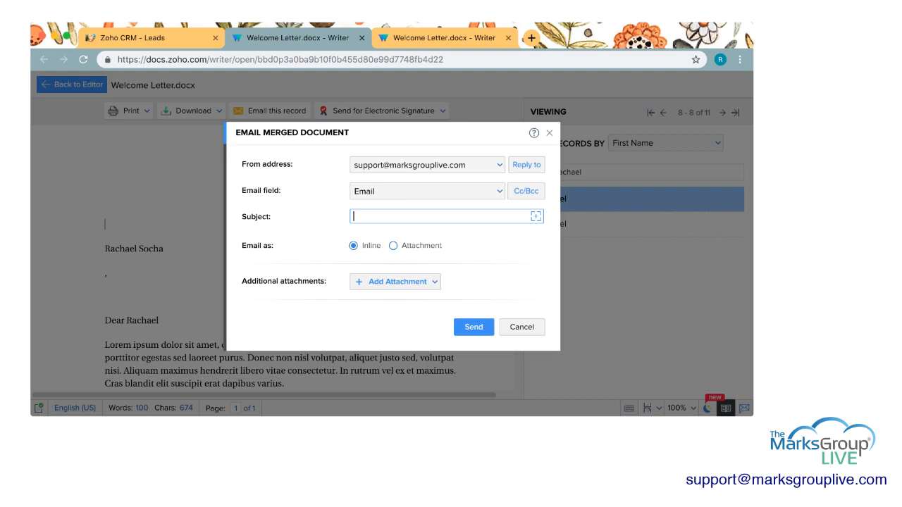
pyautogui.click(523, 327)
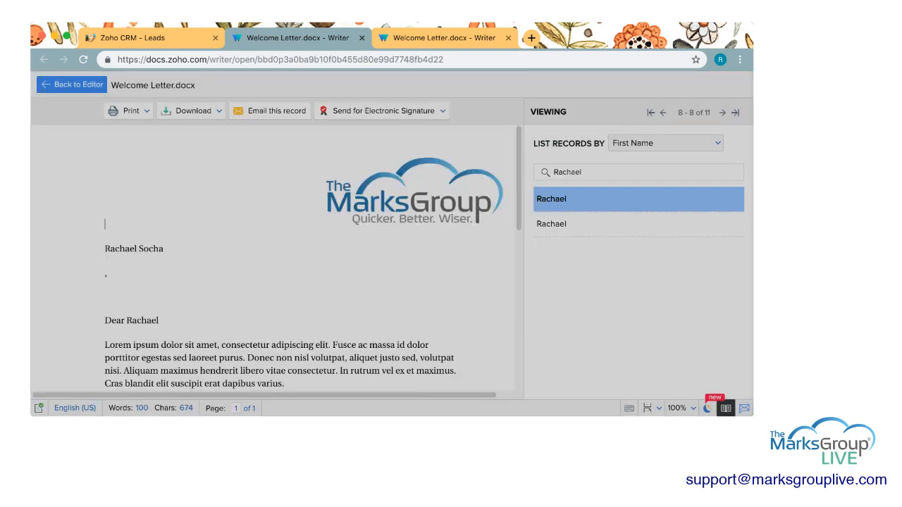
# - Clear the merge record search and preview the letter of the first lead in the list
pyautogui.doubleClick(554, 172)
pyautogui.press('BackSpace')
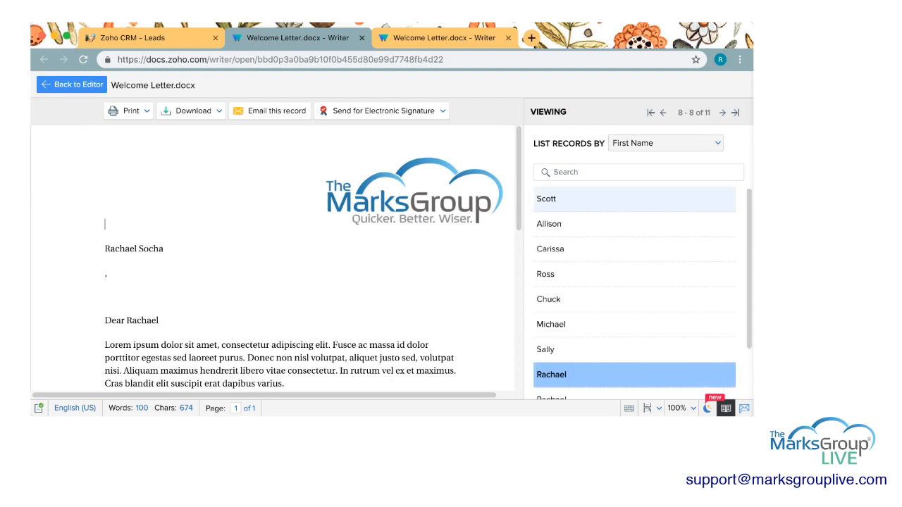
pyautogui.click(557, 199)
# - Email the current merged record inline with the subject "Welcome Letter" and dismiss the confirmation
pyautogui.click(270, 111)
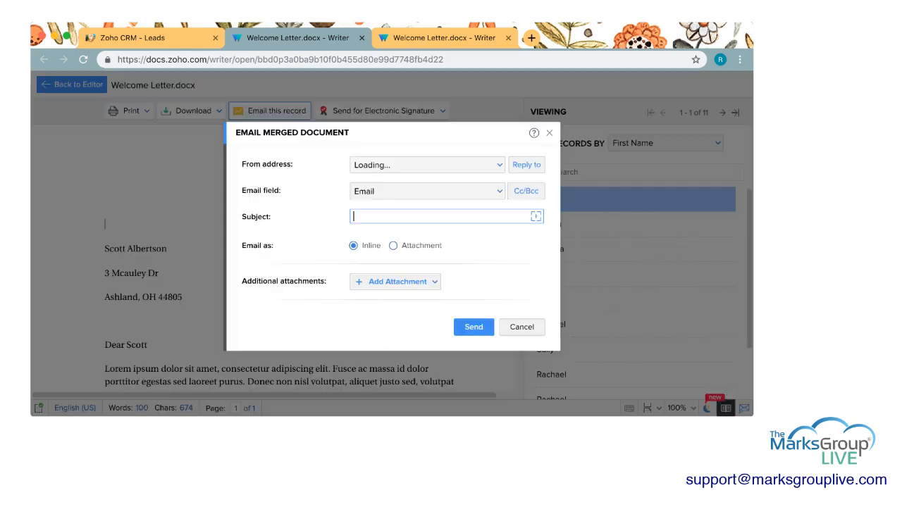
pyautogui.write('Welcome ')
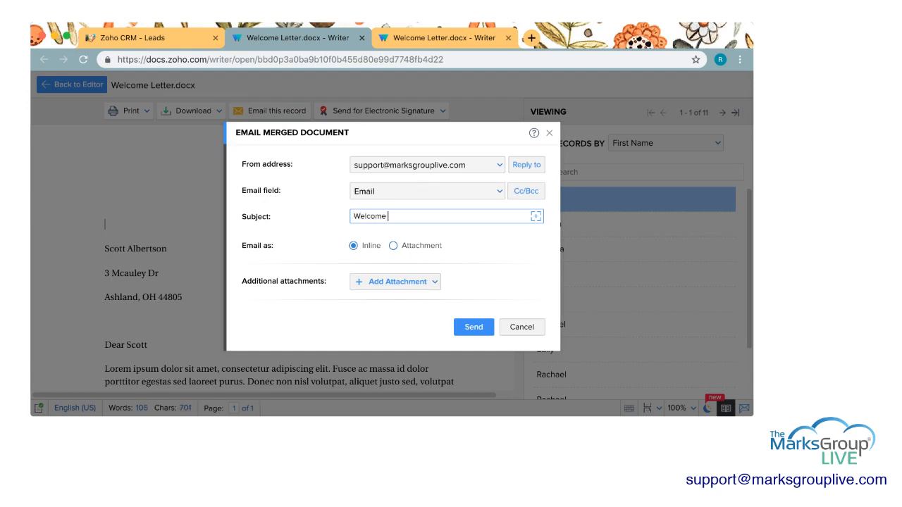
pyautogui.write('Bo')
pyautogui.press('BackSpace')
pyautogui.press('BackSpace')
pyautogui.write('w')
pyautogui.press('BackSpace')
pyautogui.write('B')
pyautogui.press('BackSpace')
pyautogui.write('Letter')
pyautogui.press('Return')
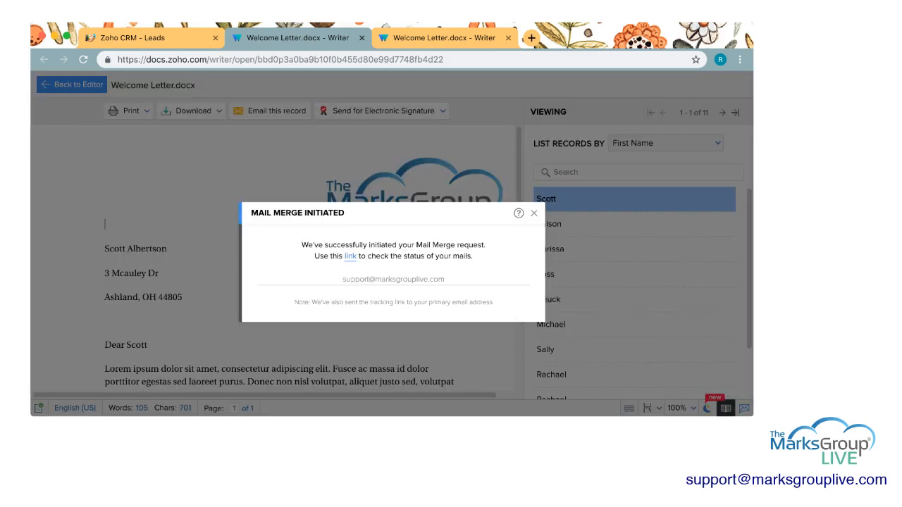
pyautogui.click(534, 213)
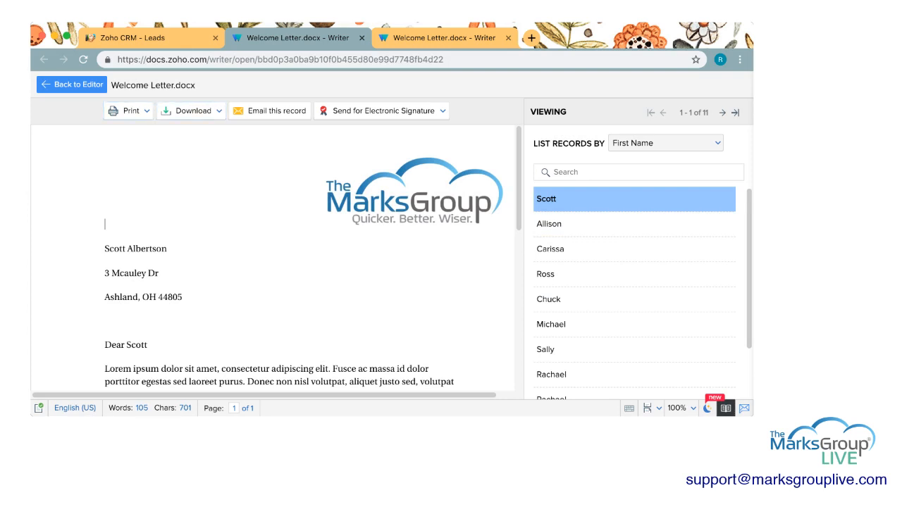
# - Return to the template editor, inspect the settings for emailing the merged document without sending, and look over the letter
pyautogui.click(71, 84)
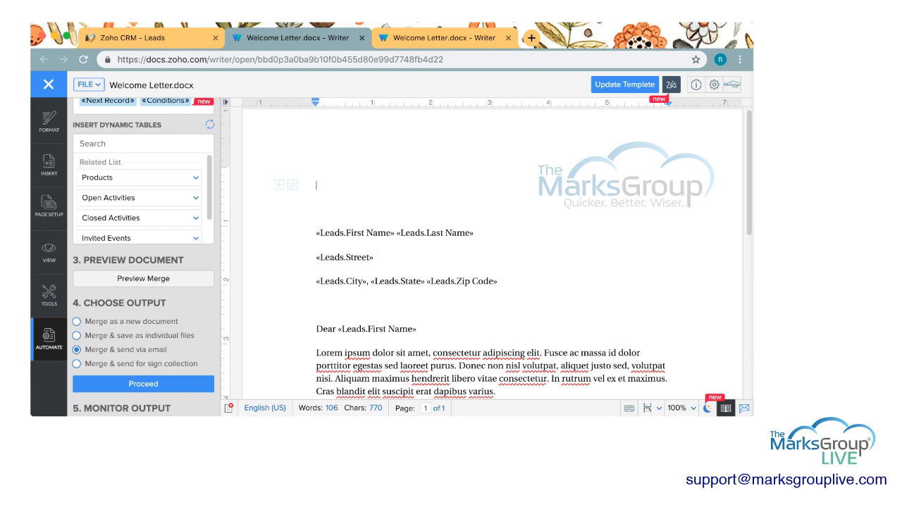
pyautogui.click(143, 385)
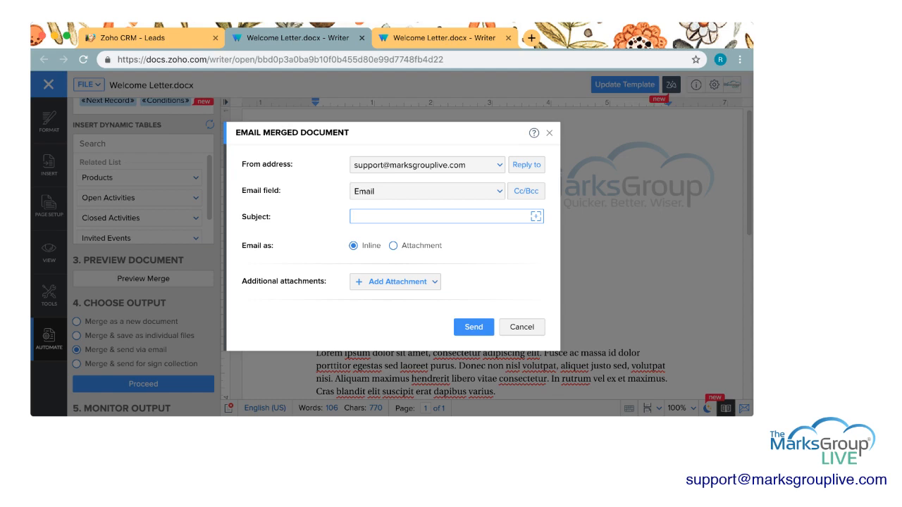
pyautogui.click(522, 327)
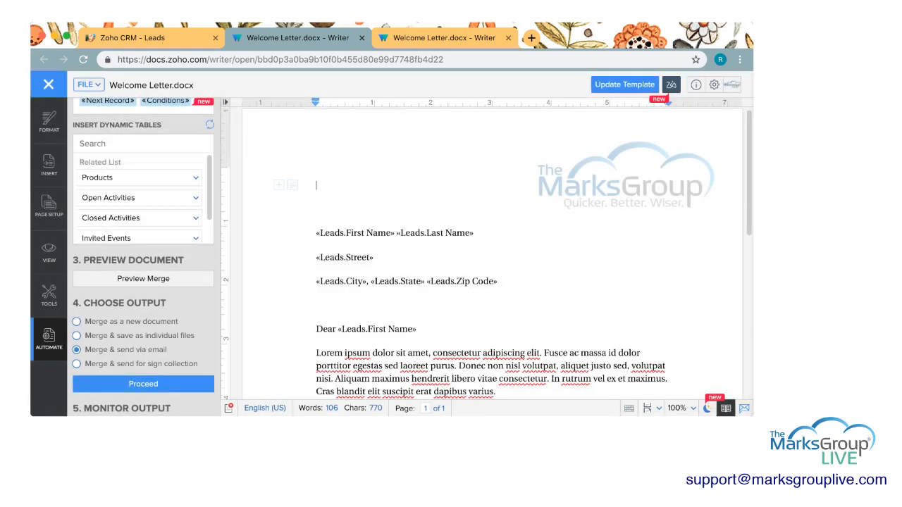
pyautogui.scroll(-6, 493, 281)
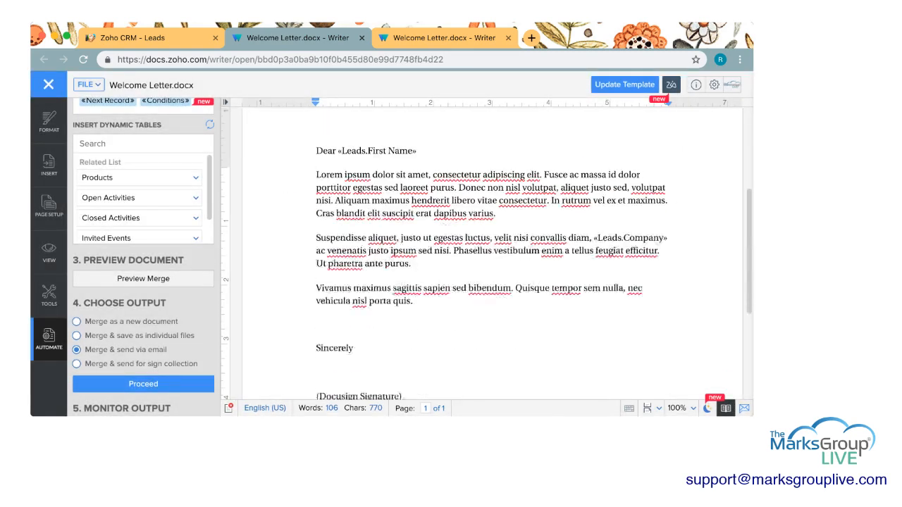
pyautogui.scroll(5, 493, 282)
pyautogui.scroll(2, 493, 282)
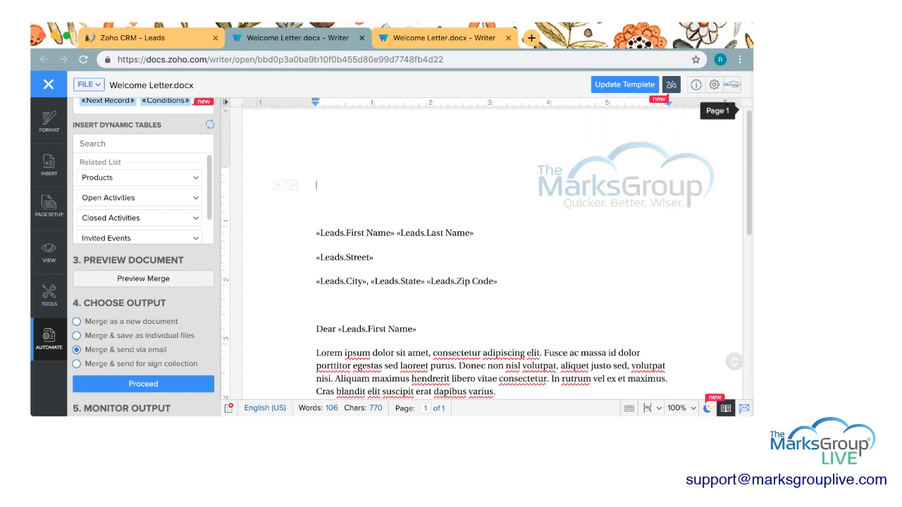
# - Switch back to the Zoho CRM leads list and clear the selection of all leads
pyautogui.click(140, 38)
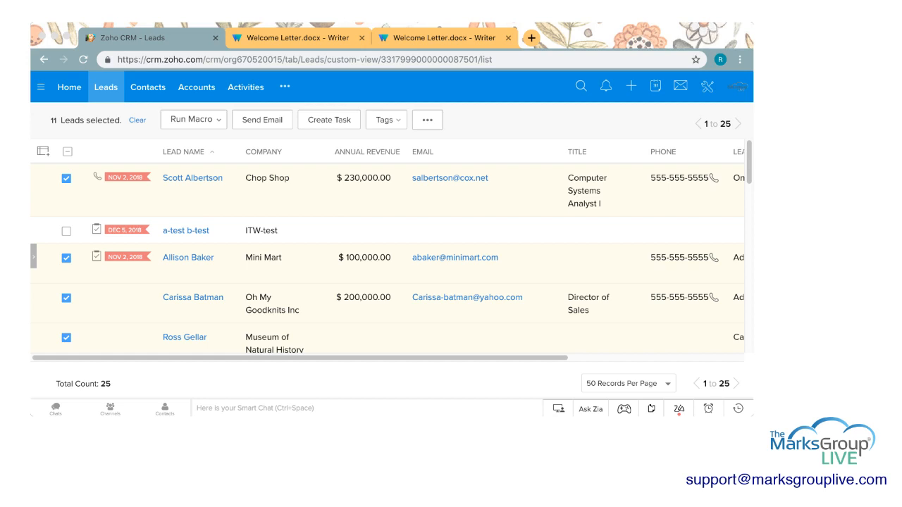
pyautogui.click(66, 178)
pyautogui.click(66, 258)
pyautogui.click(67, 298)
pyautogui.click(67, 338)
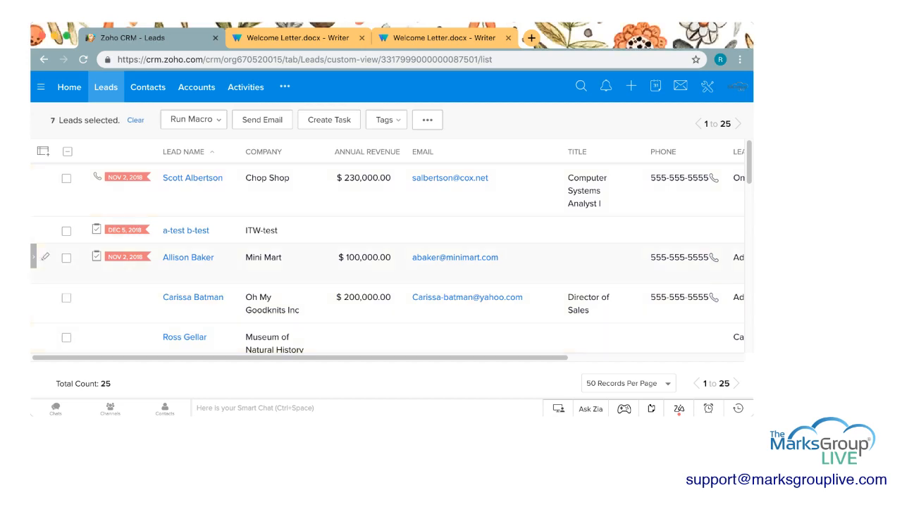
pyautogui.click(136, 121)
# - Open the Hood and Company lead and find the Emails section of its record
pyautogui.scroll(-3, 388, 204)
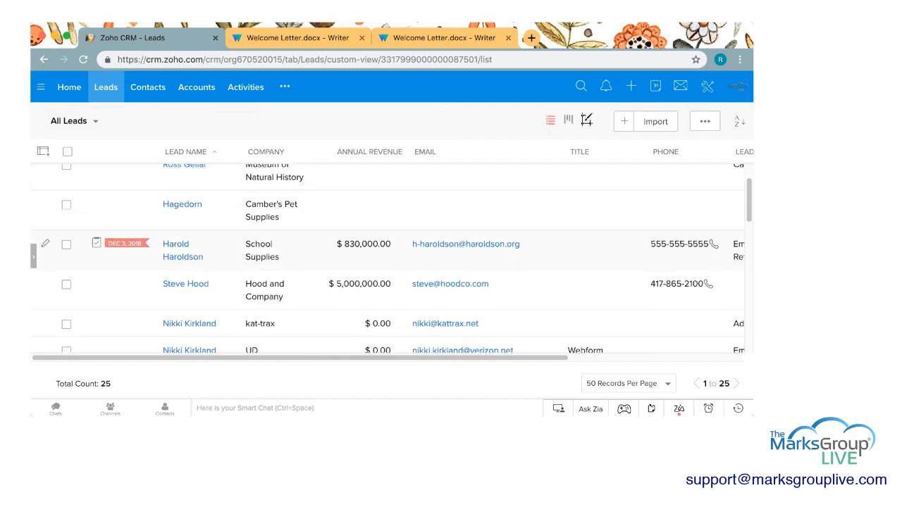
pyautogui.click(186, 284)
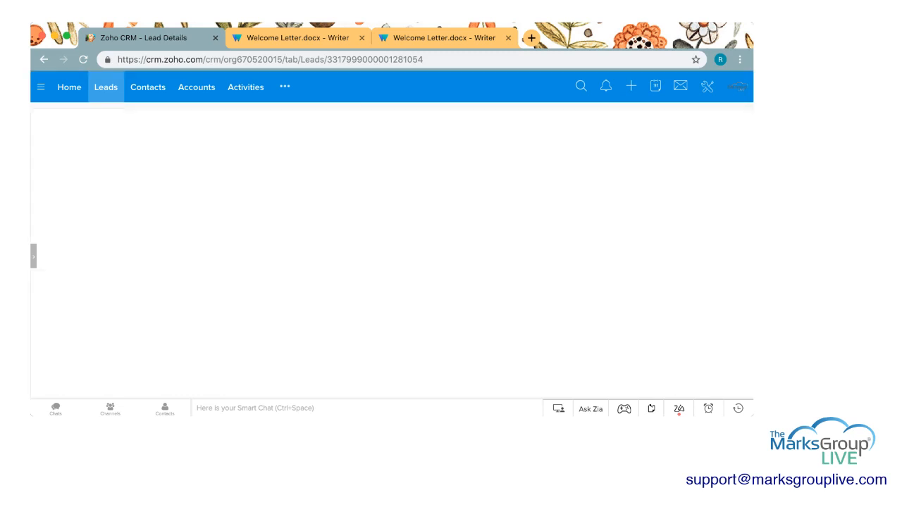
pyautogui.scroll(-5, 318, 282)
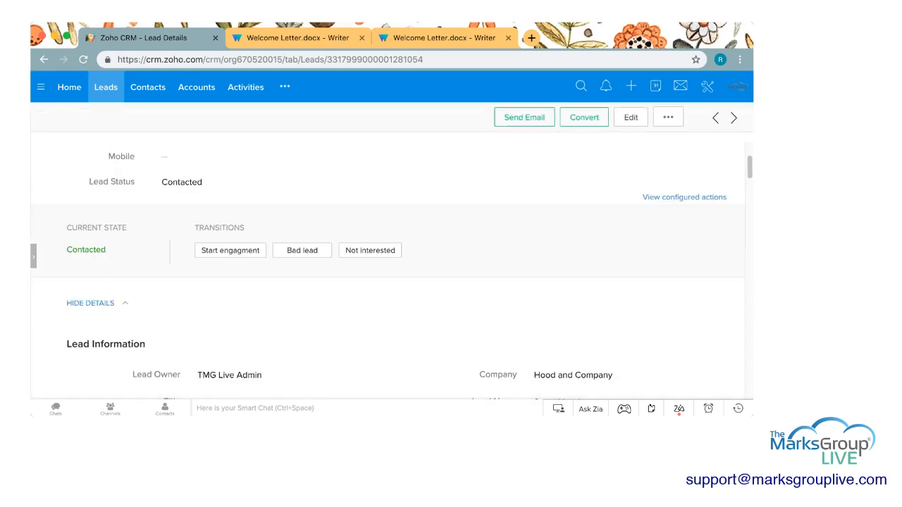
pyautogui.scroll(-20, 282, 150)
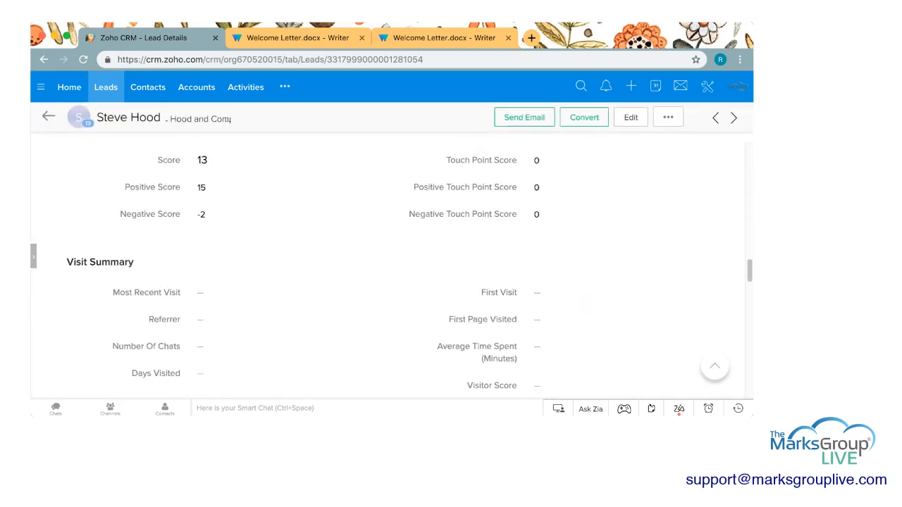
pyautogui.scroll(-15, 395, 275)
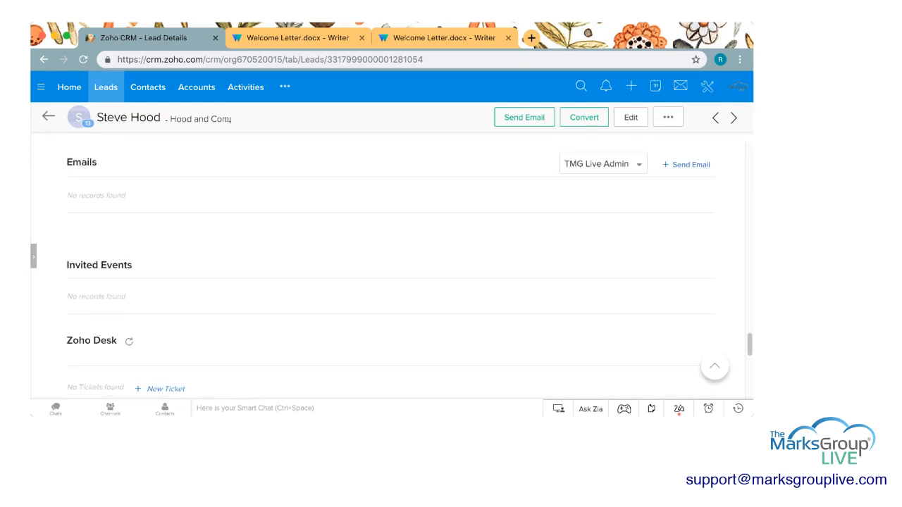
pyautogui.scroll(-3, 391, 268)
pyautogui.scroll(5, 391, 268)
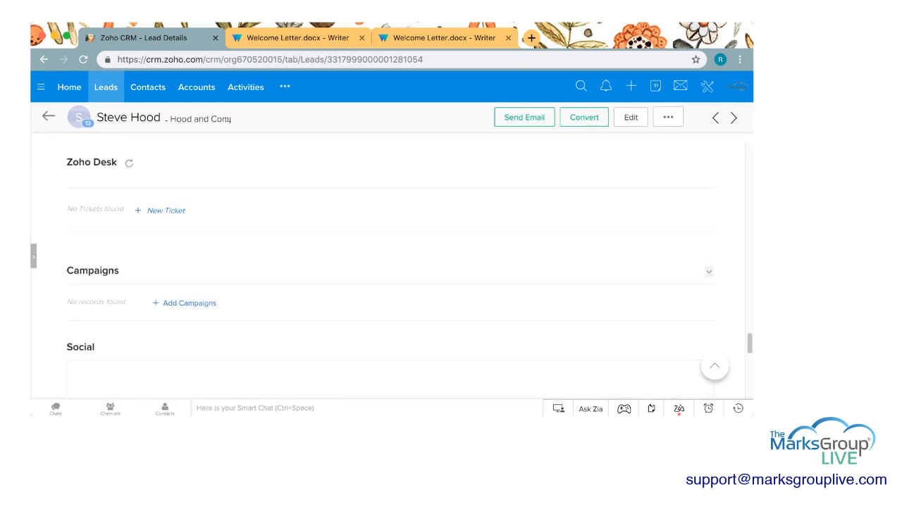
pyautogui.scroll(2, 391, 268)
# - Show ALL emails in the lead's Emails section and review the email history on the record
pyautogui.click(602, 273)
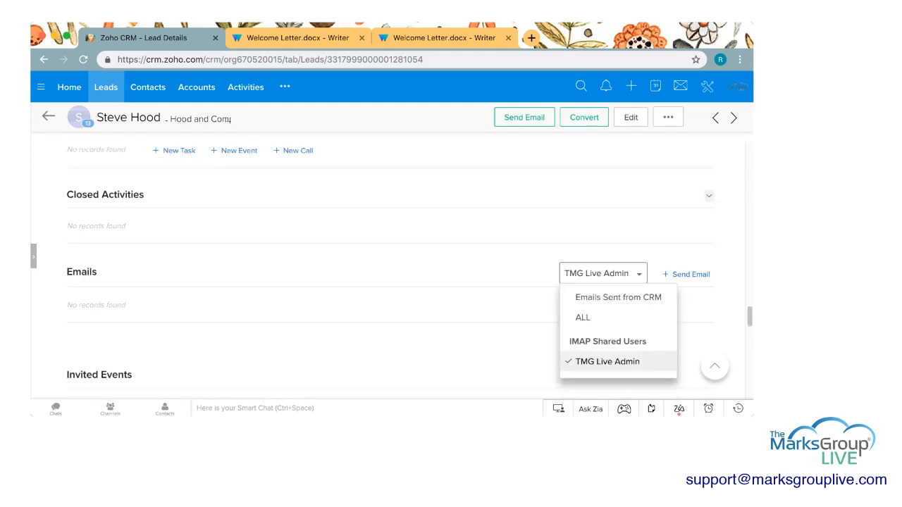
pyautogui.click(583, 317)
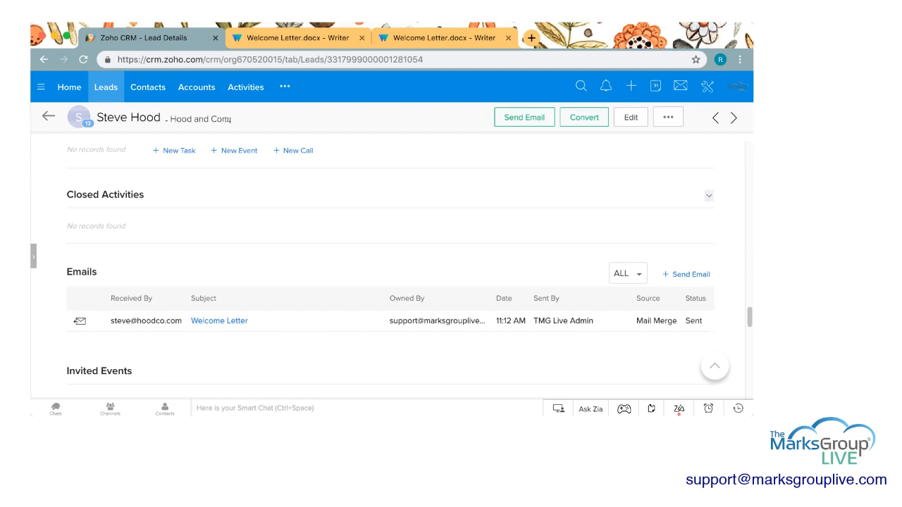
pyautogui.scroll(2, 391, 268)
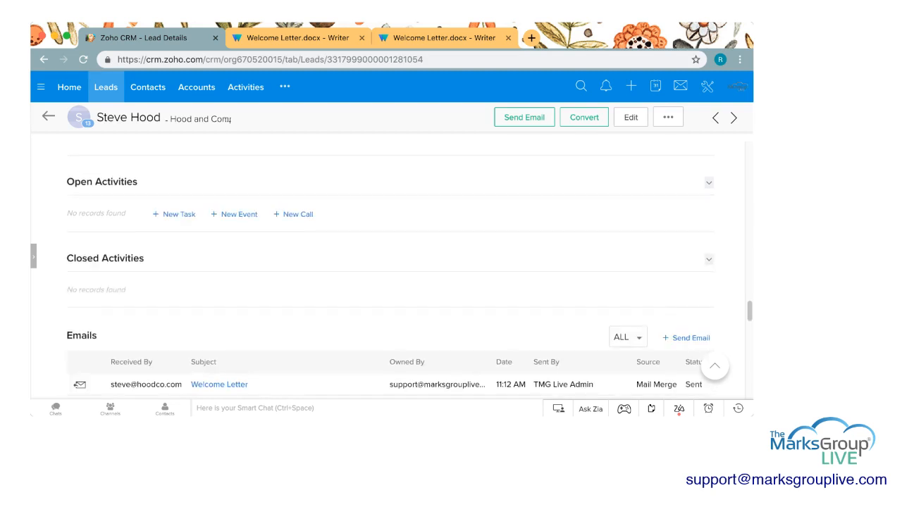
pyautogui.scroll(-1, 391, 268)
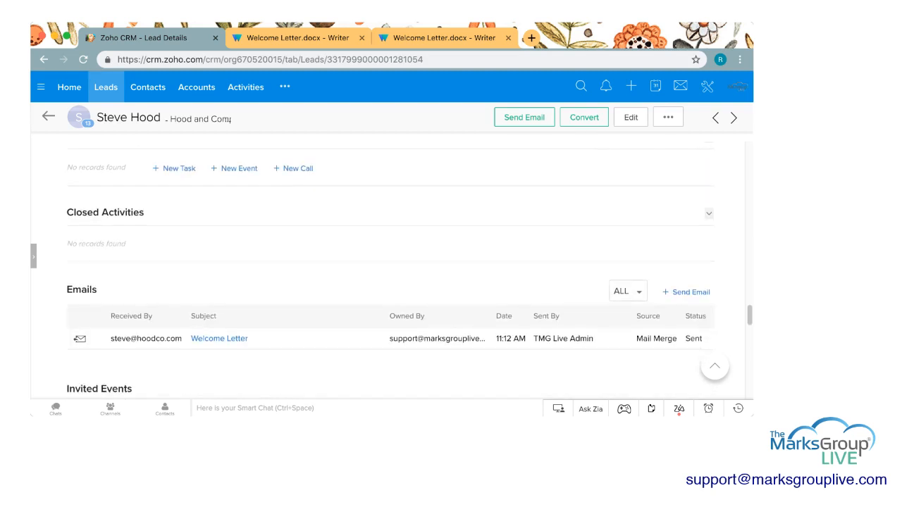
pyautogui.scroll(-3, 391, 268)
pyautogui.scroll(10, 391, 268)
pyautogui.scroll(3, 391, 268)
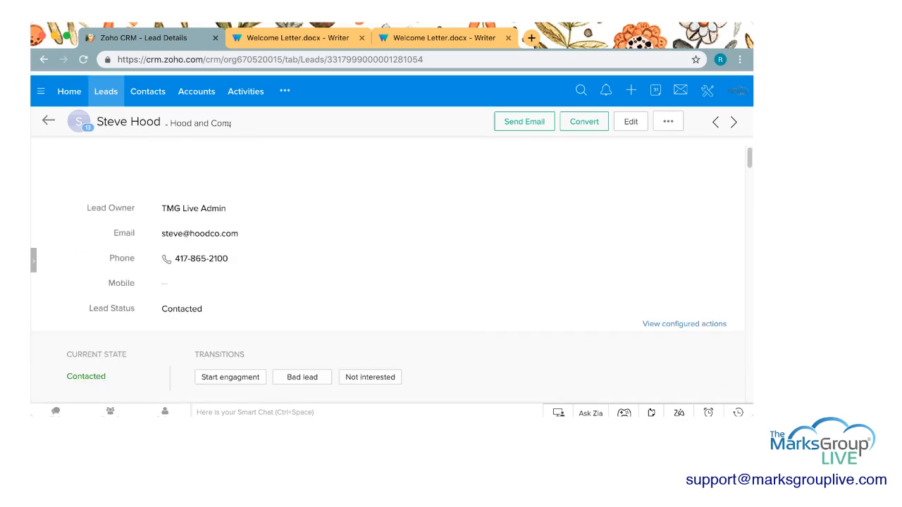